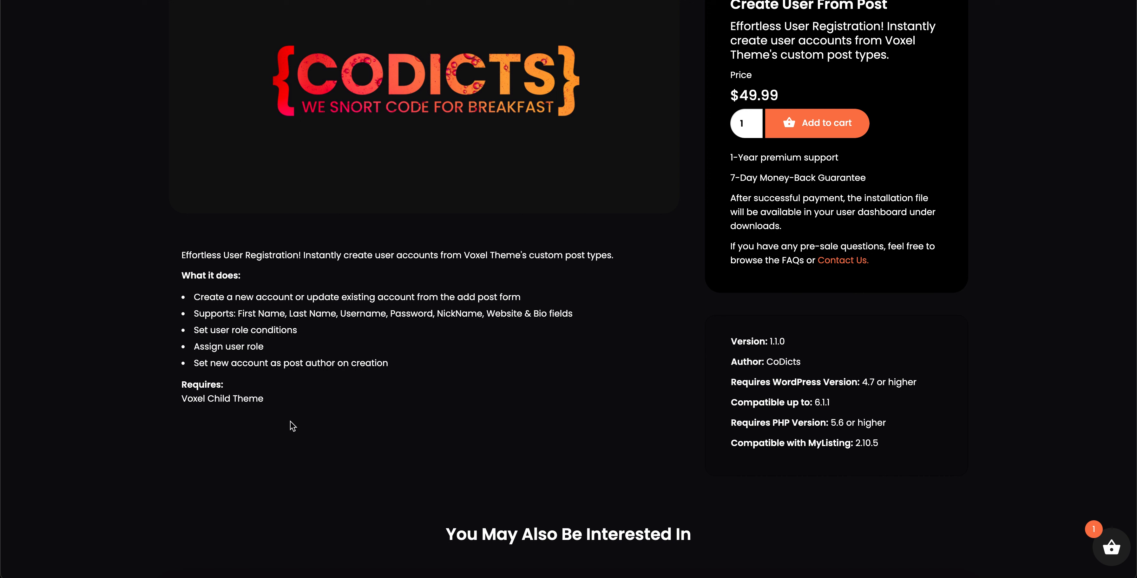
Review the Create User From Post product page's feature list and its version requirements.
left_click_drag(292, 423, 132, 229)
left_click_drag(768, 324, 606, 349)
left_click(848, 353)
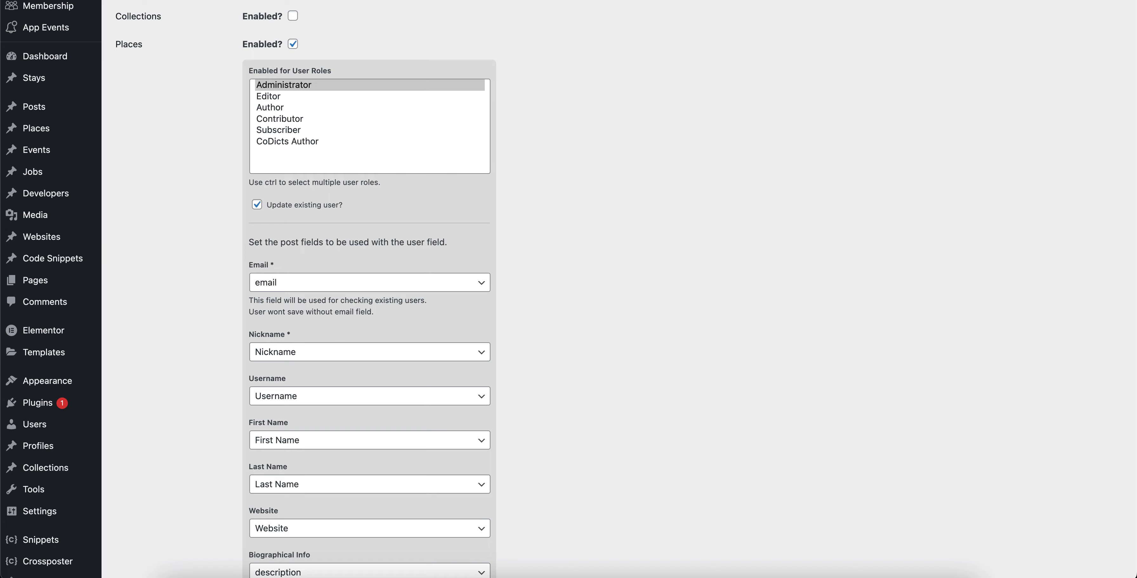
Review the user-creation settings for Places in WordPress, including the enabled user roles and the option to update existing users.
scroll(148, 182, "up", 3)
scroll(165, 327, "down", 5)
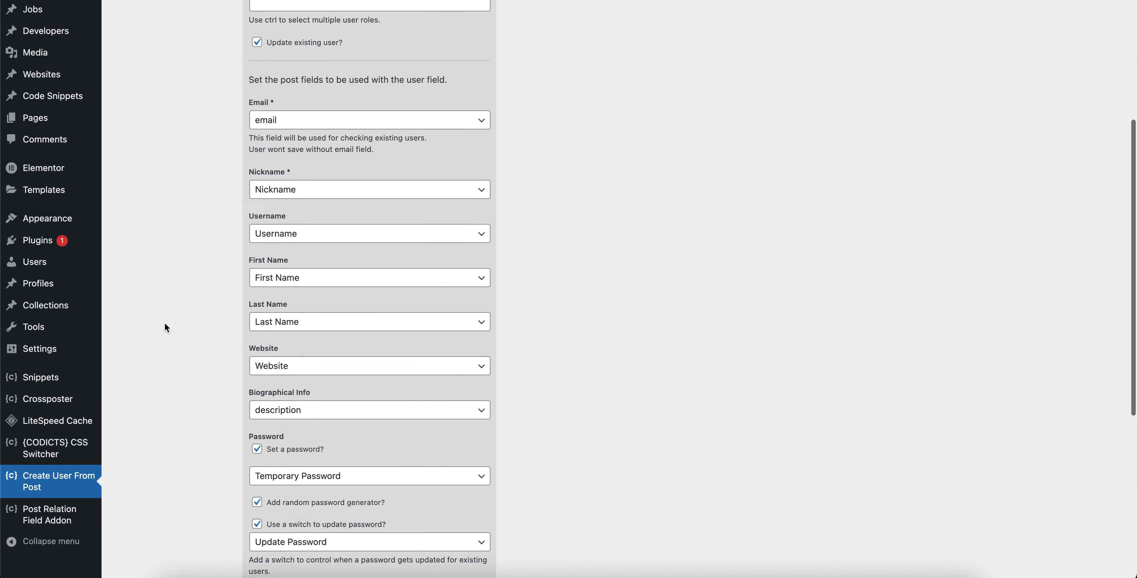
scroll(166, 327, "down", 3)
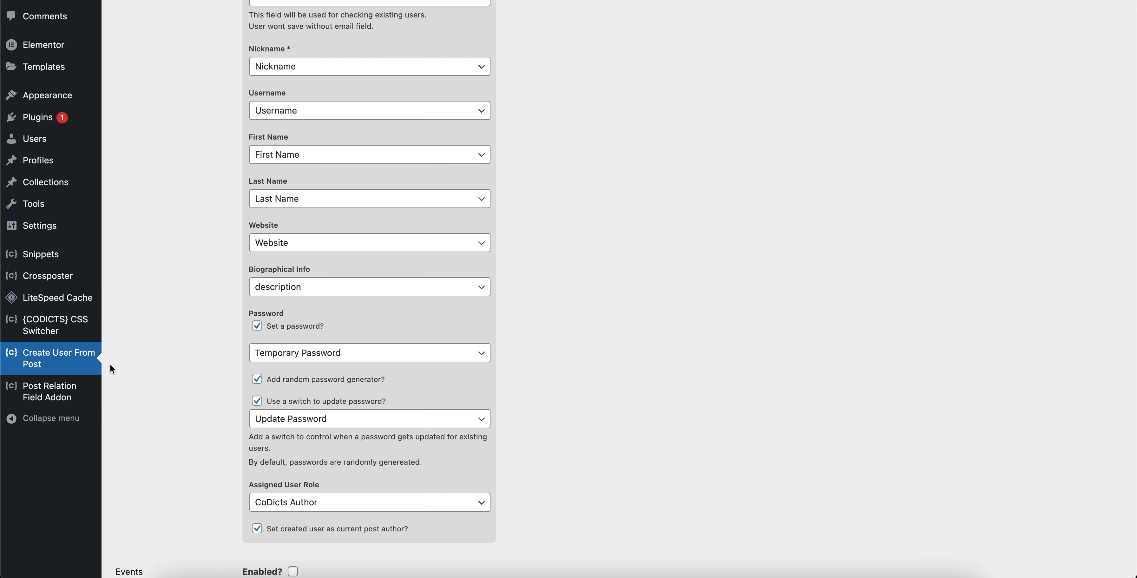
scroll(201, 307, "up", 10)
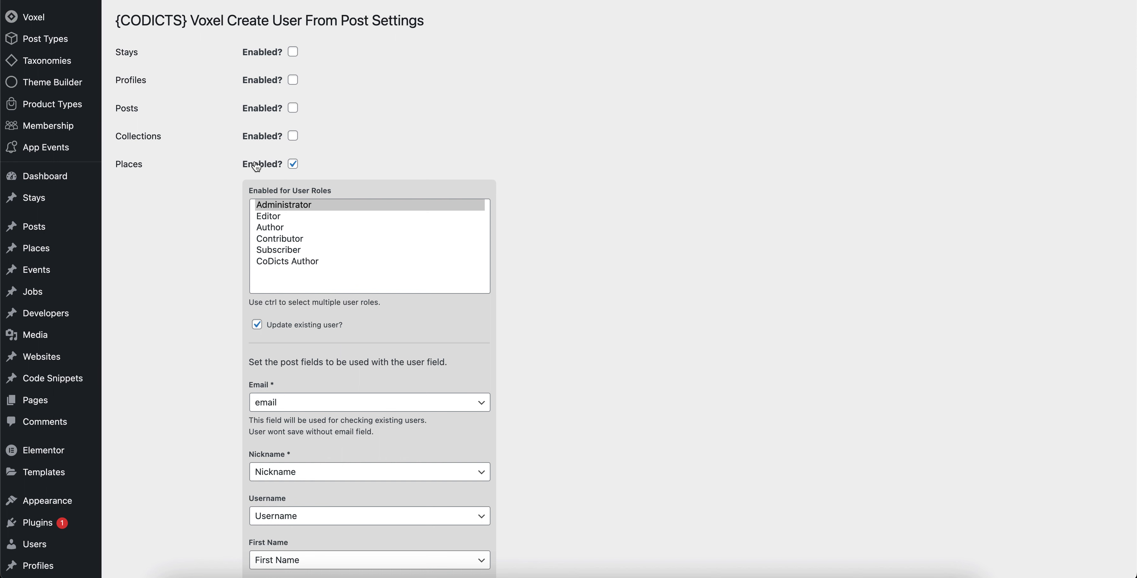
scroll(258, 165, "down", 3)
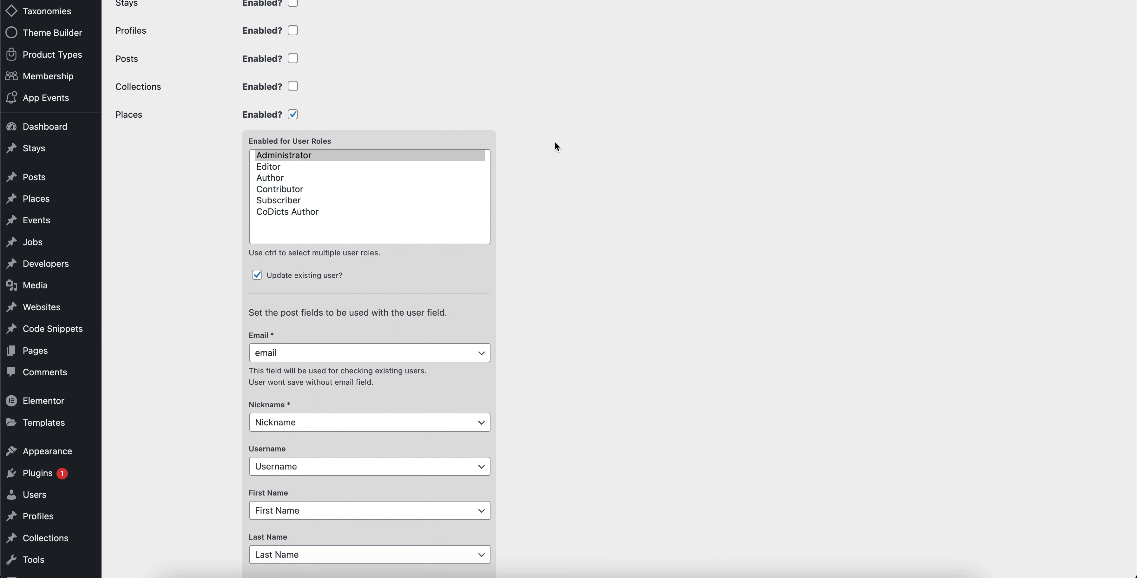
scroll(555, 142, "down", 3)
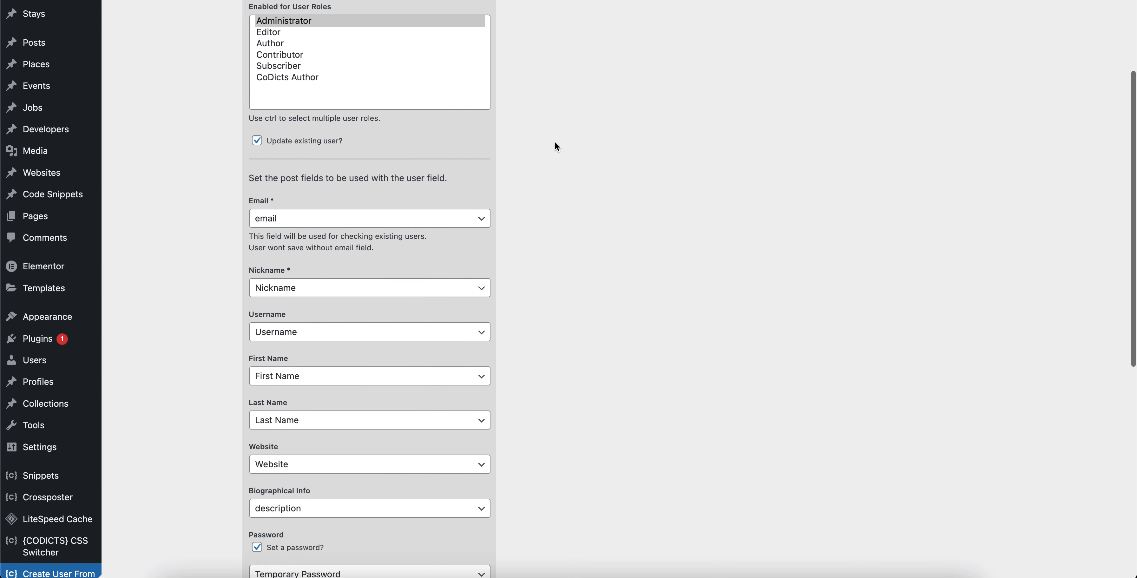
left_click_drag(264, 141, 345, 143)
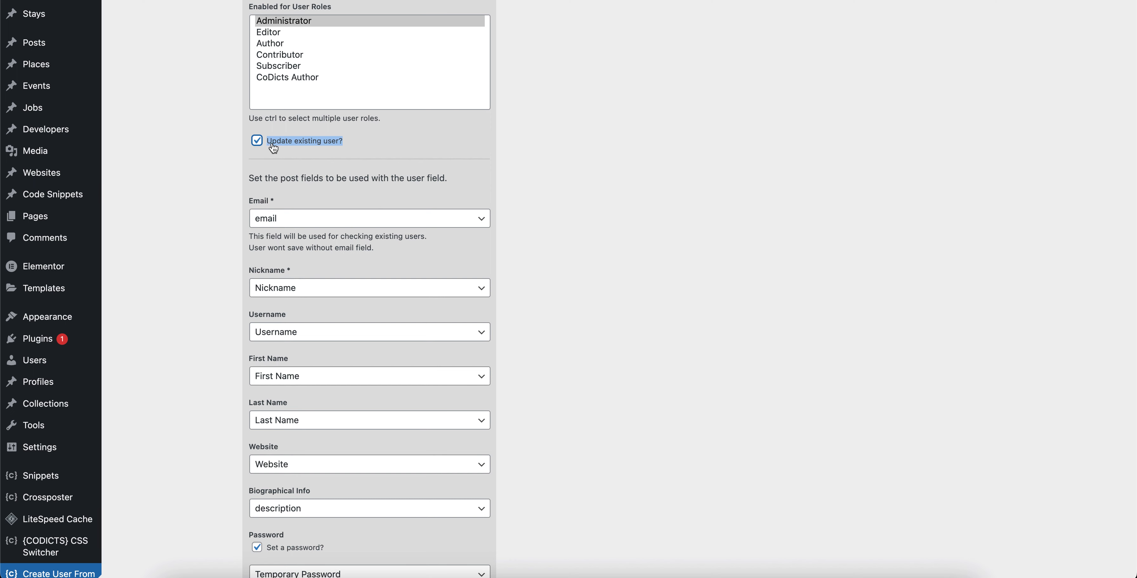
Inspect the post field choices for the required Email mapping under Places.
scroll(556, 92, "down", 5)
left_click(555, 90)
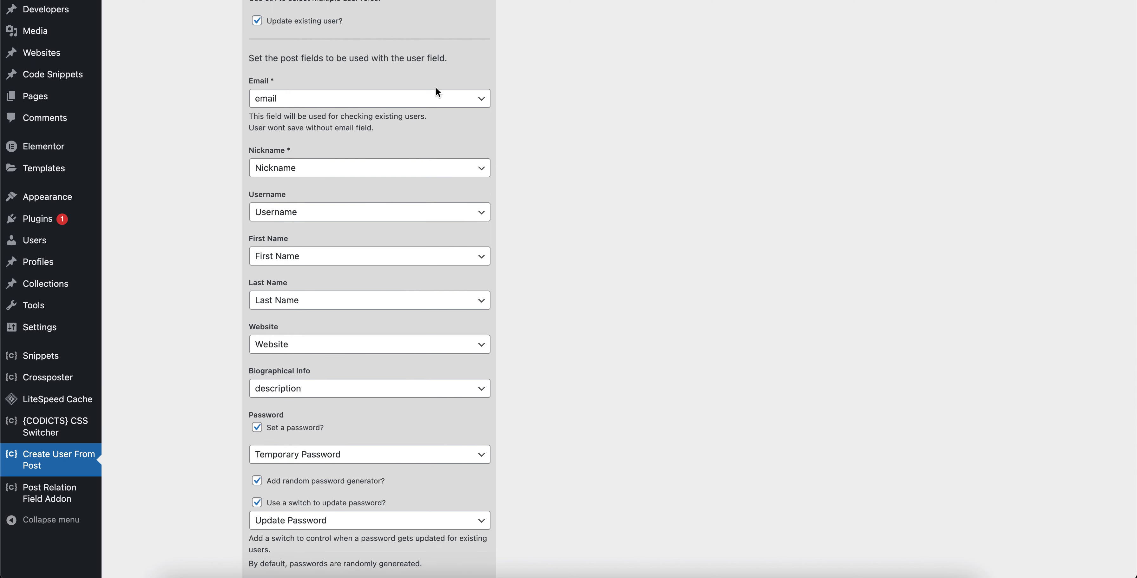
left_click(303, 104)
left_click(571, 83)
scroll(570, 84, "down", 5)
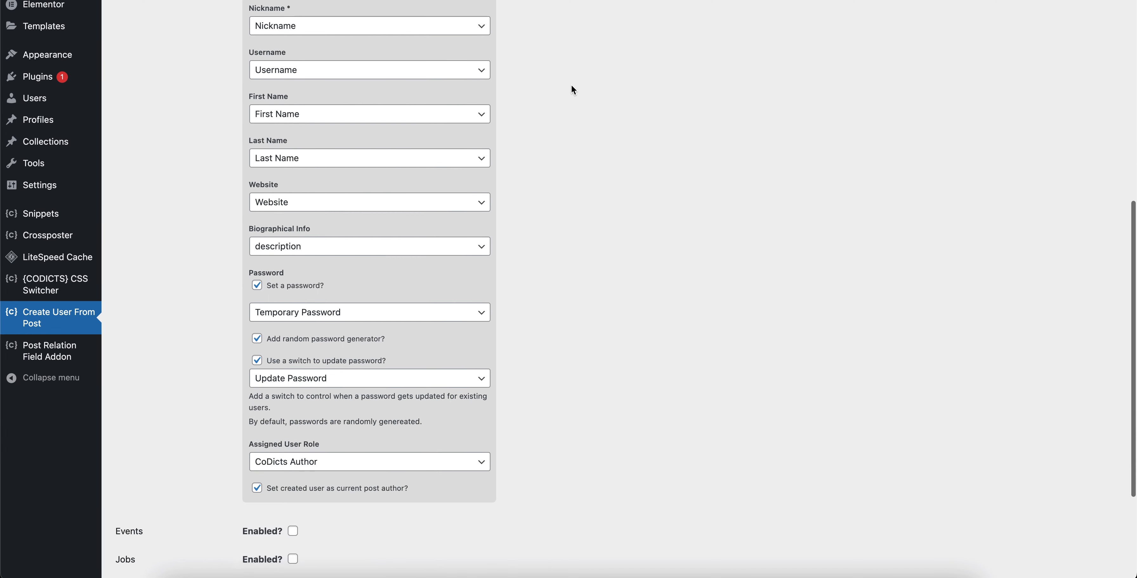
Inspect the Nickname mapping's field choices and the optional Username, First Name and Last Name mappings.
scroll(571, 86, "up", 1)
left_click(396, 52)
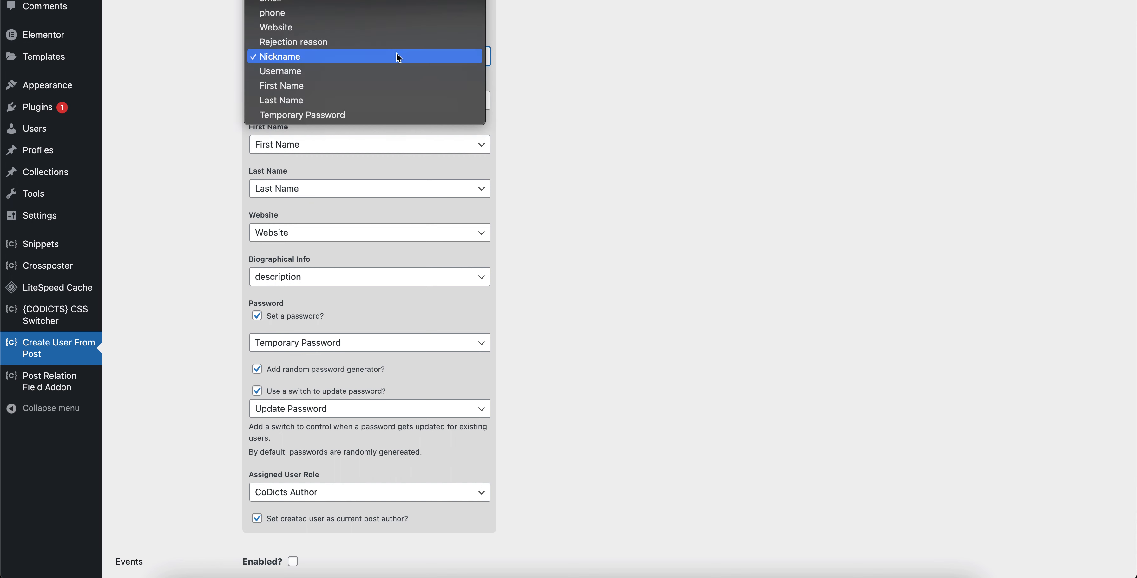
left_click(641, 50)
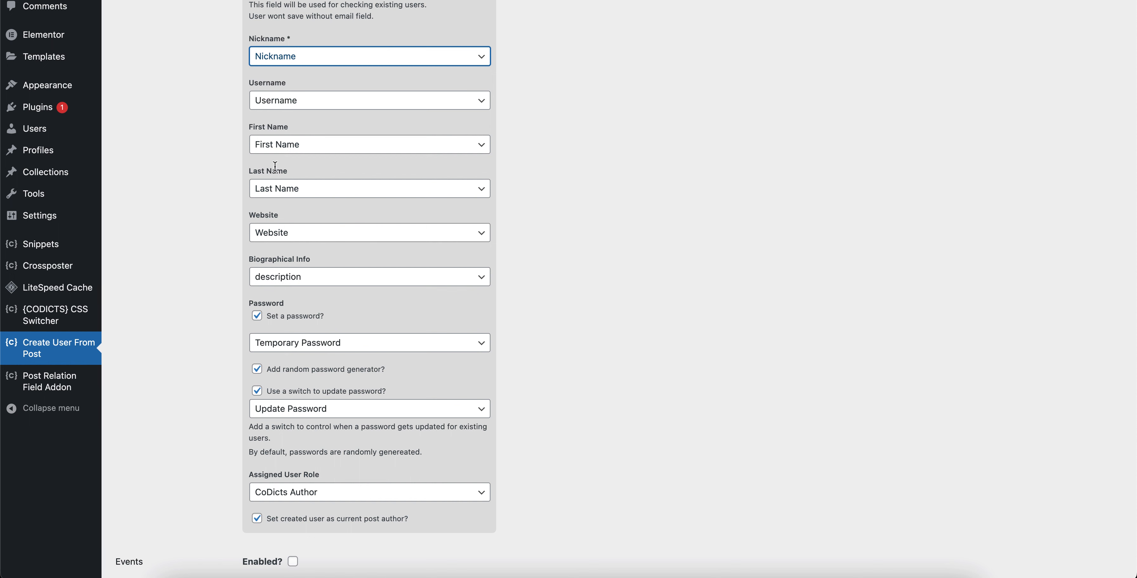
left_click_drag(290, 168, 246, 88)
left_click(244, 84)
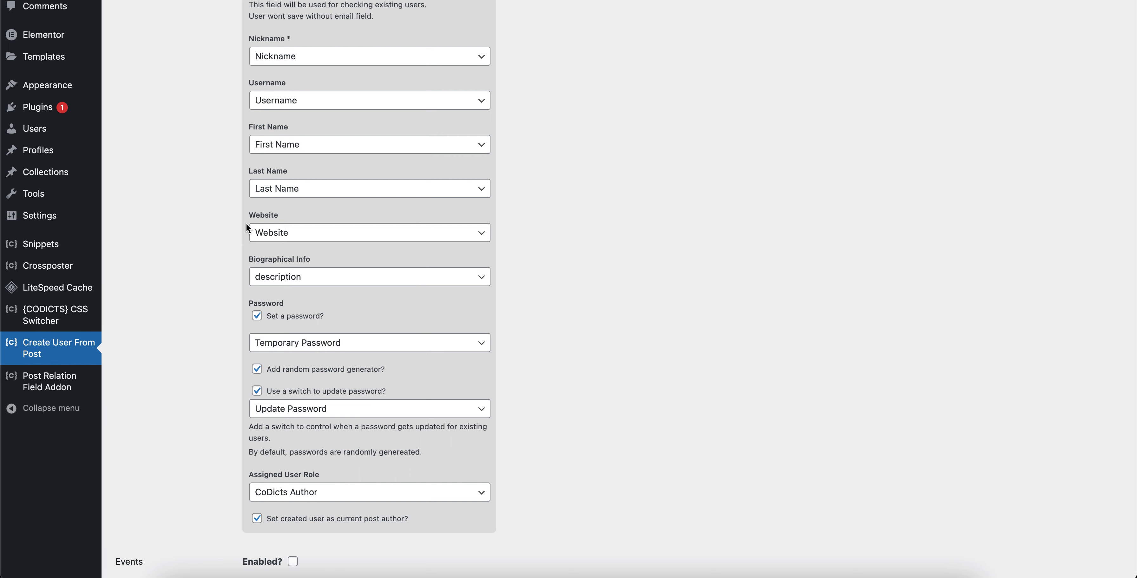
scroll(246, 223, "down", 1)
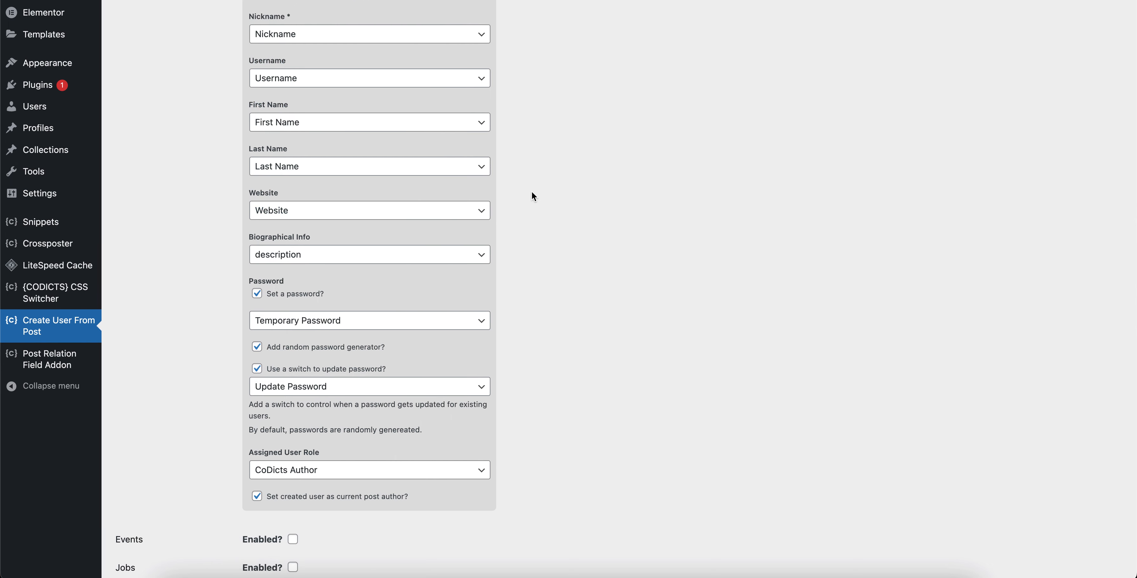
Clear the Biographical Info mapping for Places by setting it to "-- Select a field --".
scroll(513, 251, "down", 5)
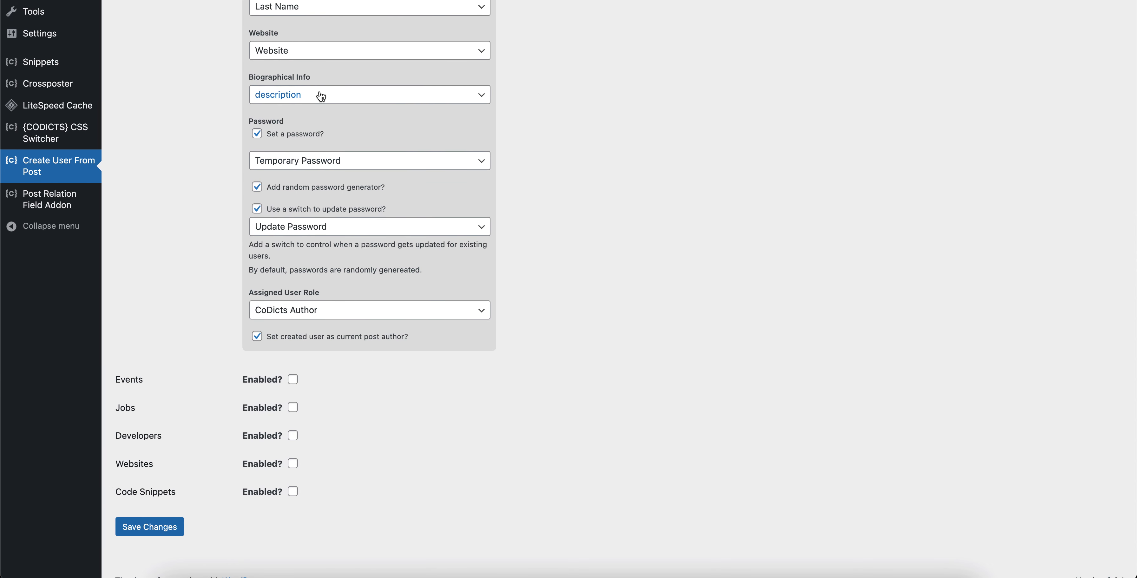
left_click(363, 94)
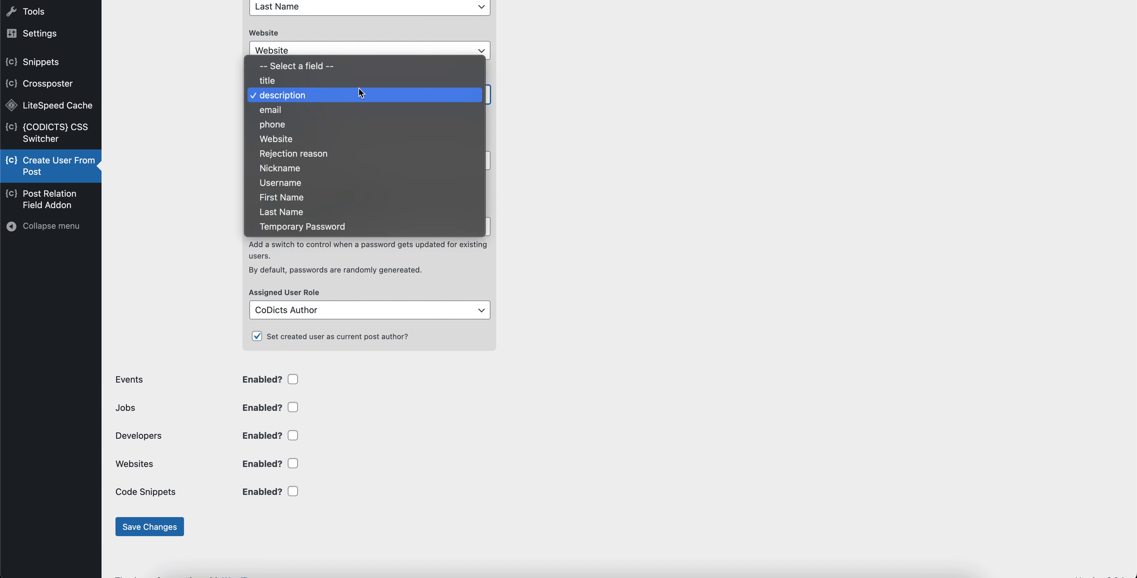
left_click(441, 60)
left_click(634, 238)
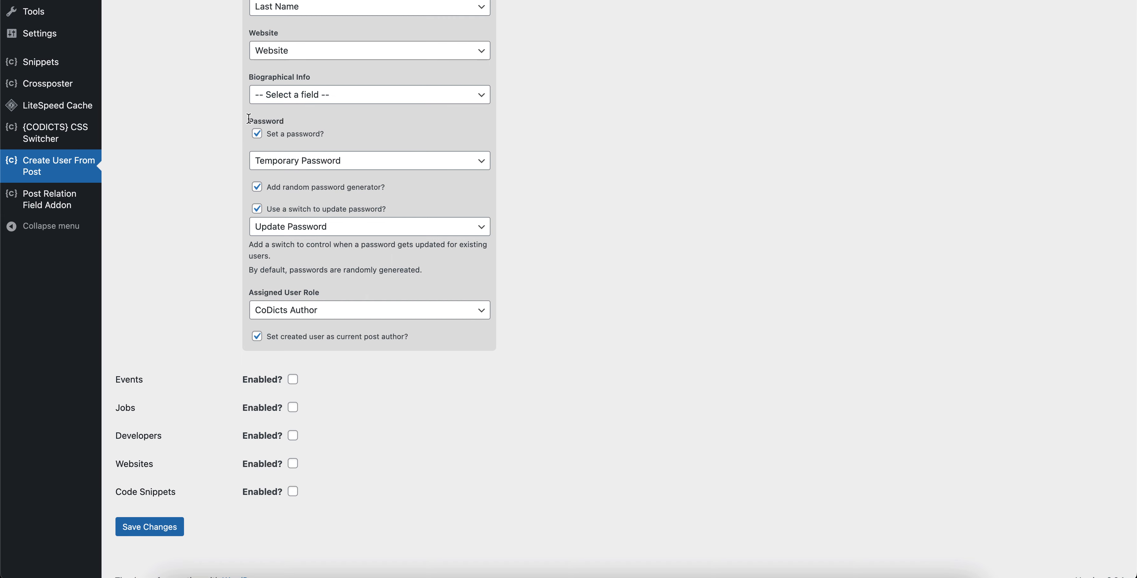
Disable the "Set a password?" option to read the default password note, and re-enable it.
scroll(173, 122, "up", 2)
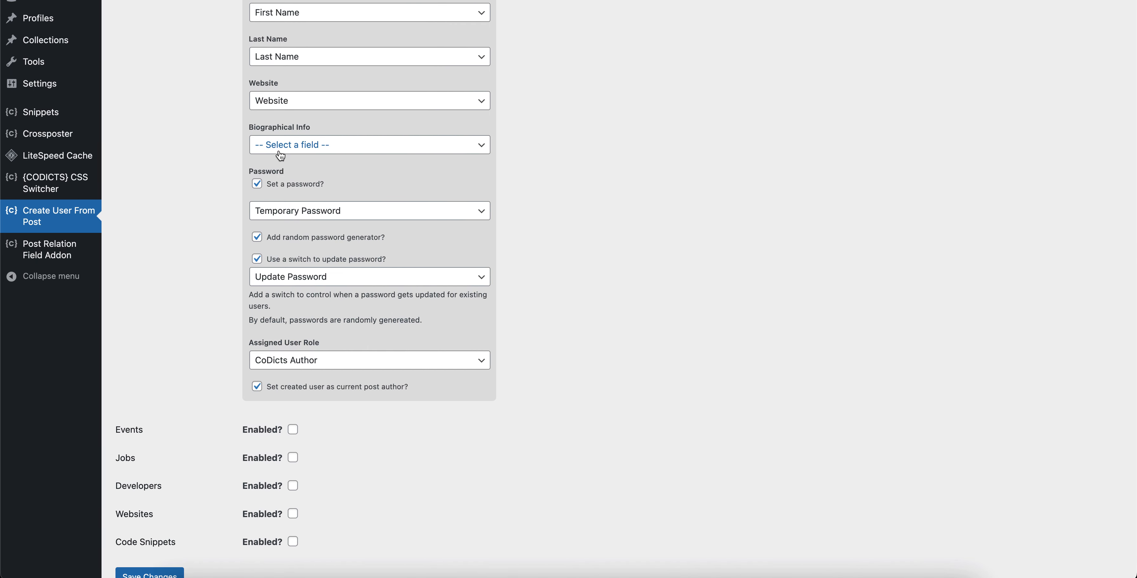
left_click(256, 184)
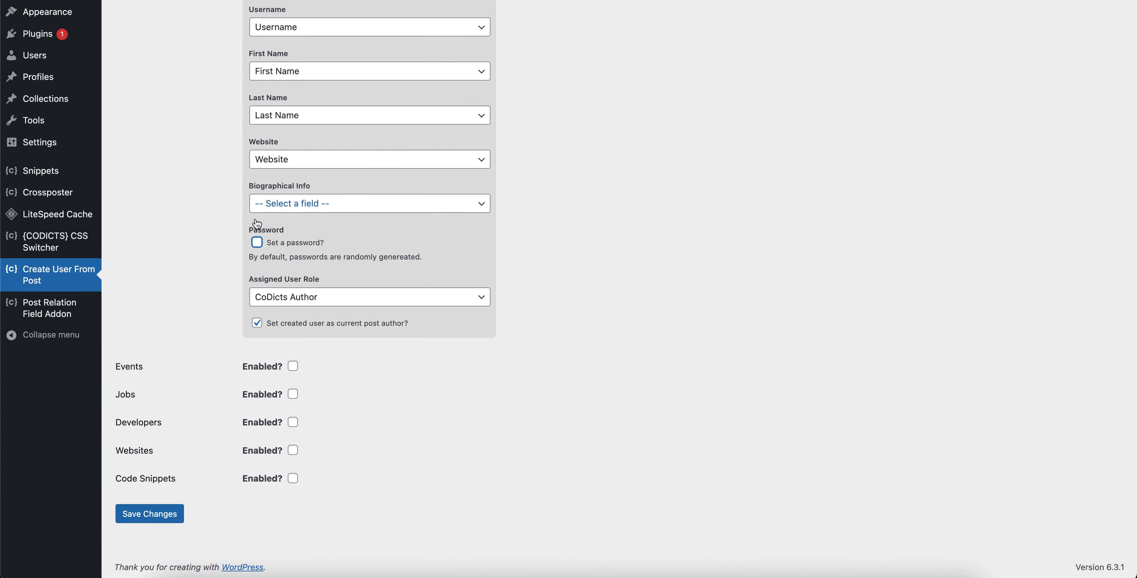
scroll(268, 233, "down", 1)
left_click(433, 259)
left_click_drag(435, 262, 266, 257)
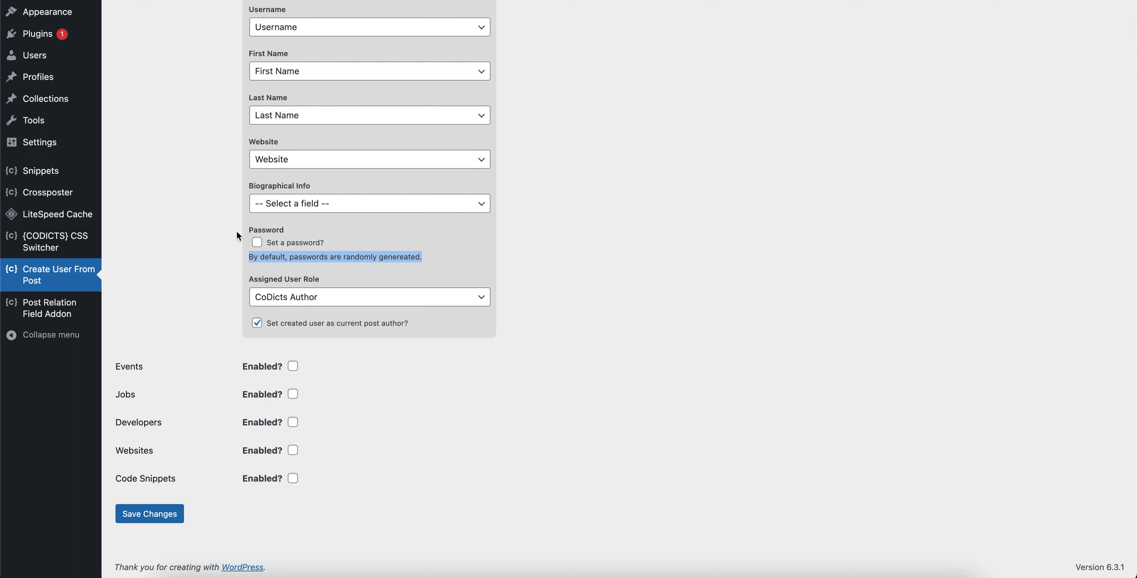
left_click(219, 213)
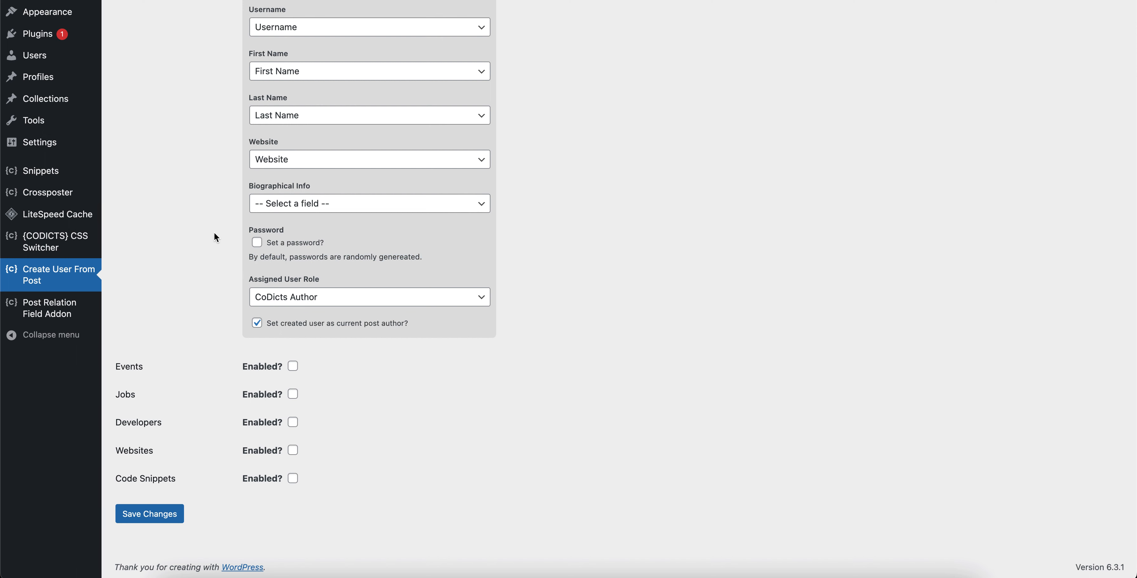
left_click(260, 245)
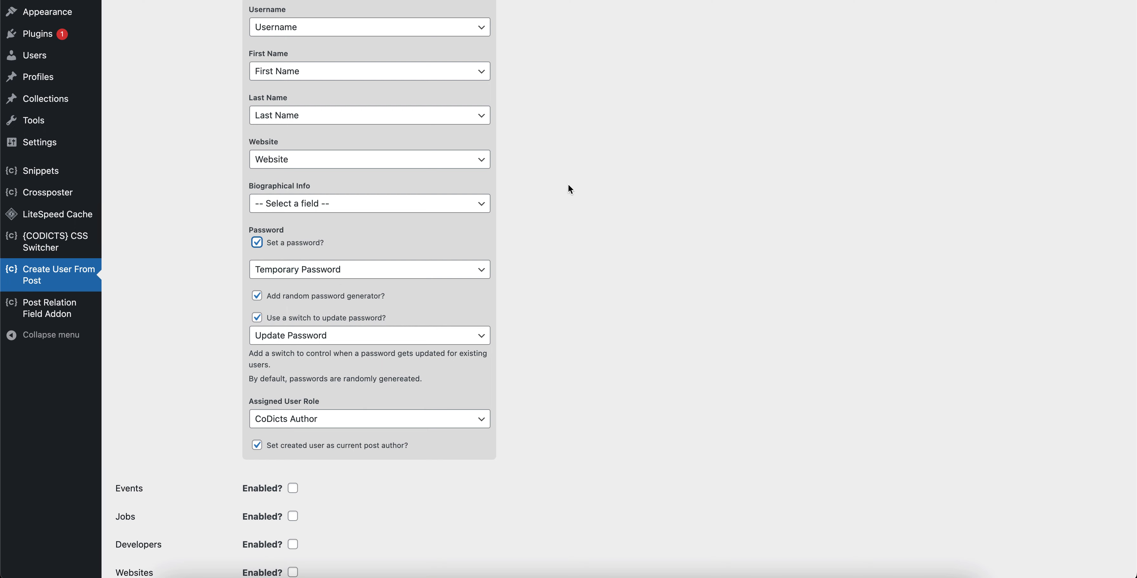
Examine the post field mapped to the password and the random password generator option.
left_click(337, 269)
left_click(545, 214)
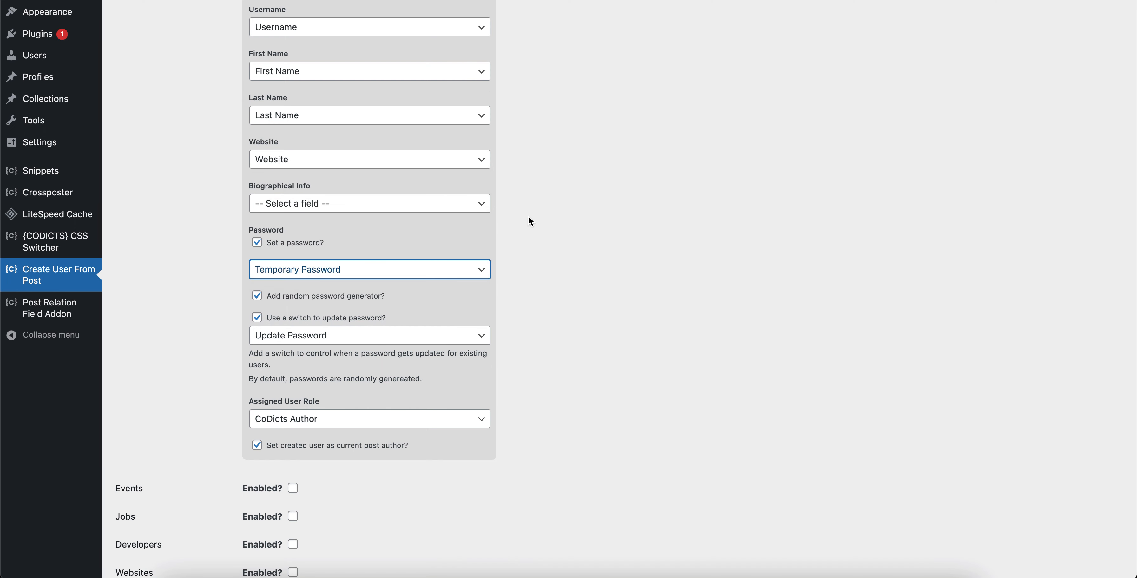
scroll(528, 215, "down", 3)
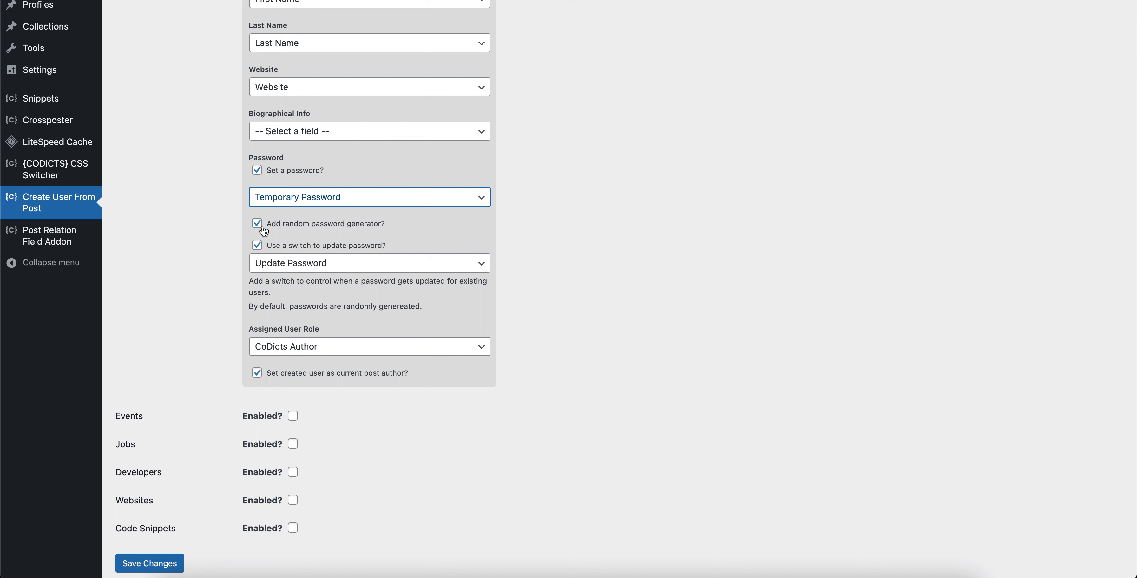
left_click_drag(270, 228, 386, 225)
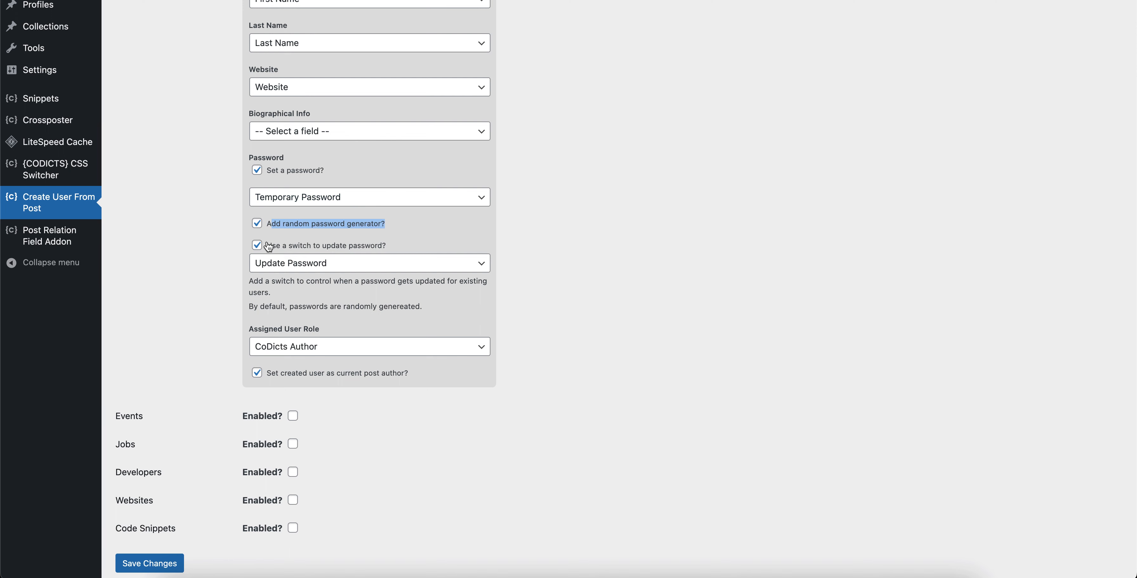
left_click(236, 237)
Review the Places settings again, from the existing-user update and email options to the password update switch.
scroll(236, 238, "up", 1)
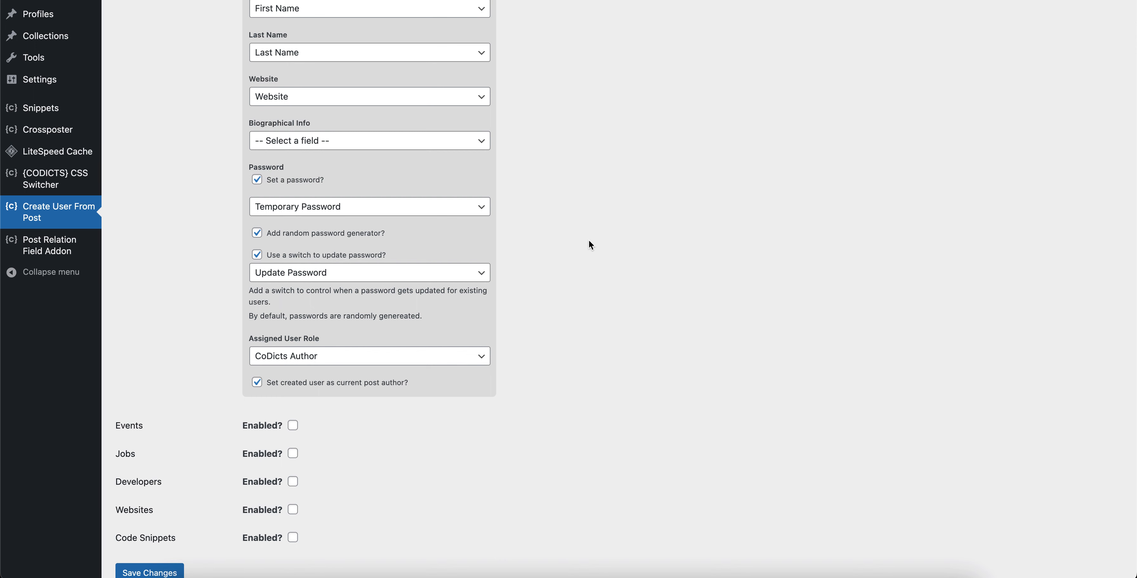
scroll(588, 241, "down", 2)
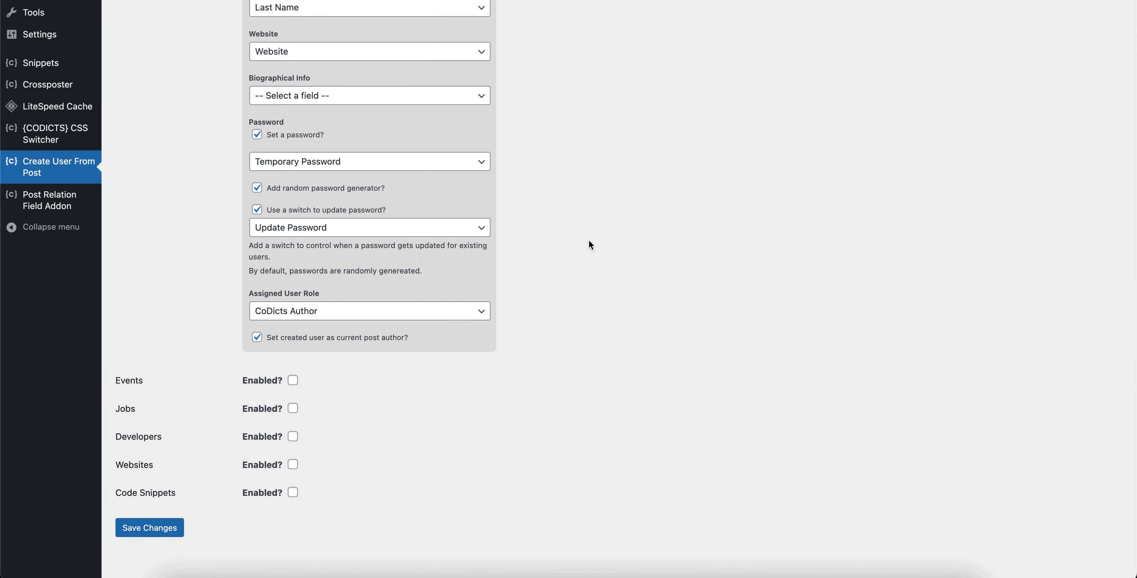
scroll(589, 241, "down", 1)
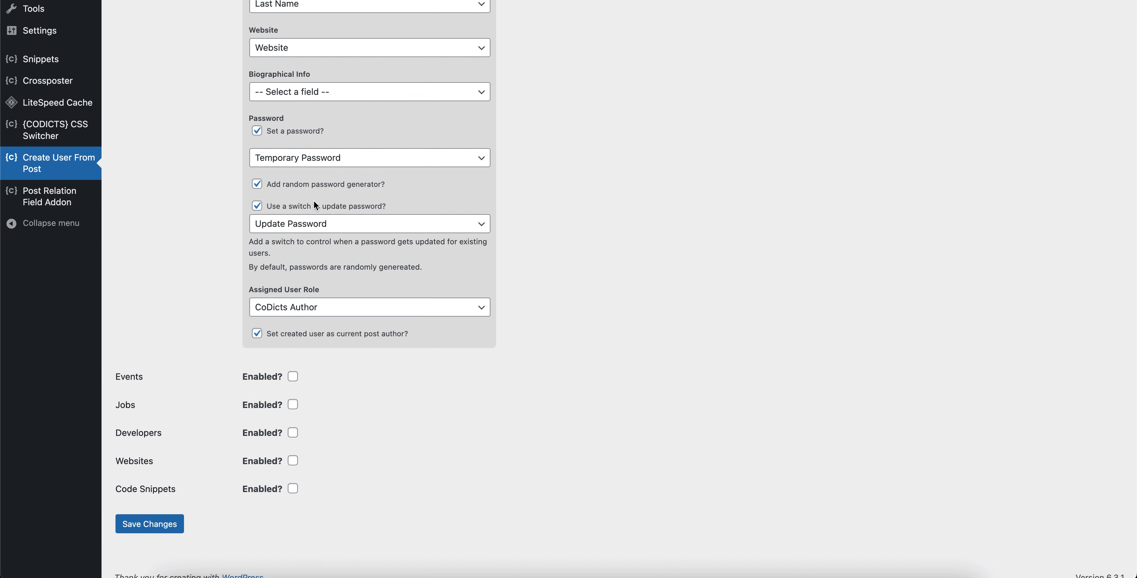
scroll(313, 200, "up", 5)
scroll(316, 205, "up", 6)
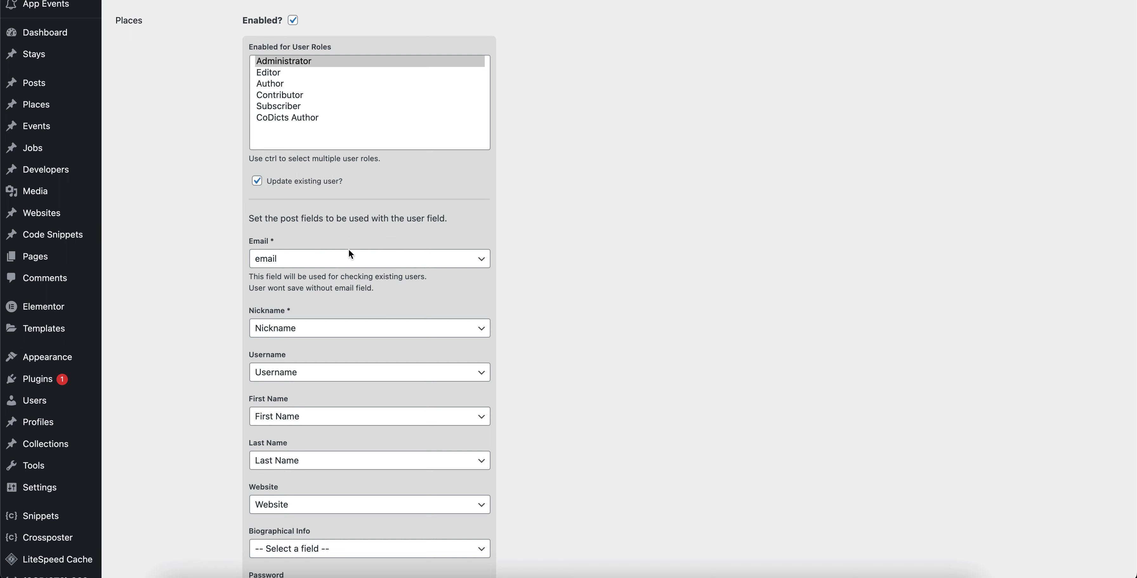
scroll(349, 248, "down", 2)
scroll(363, 406, "down", 7)
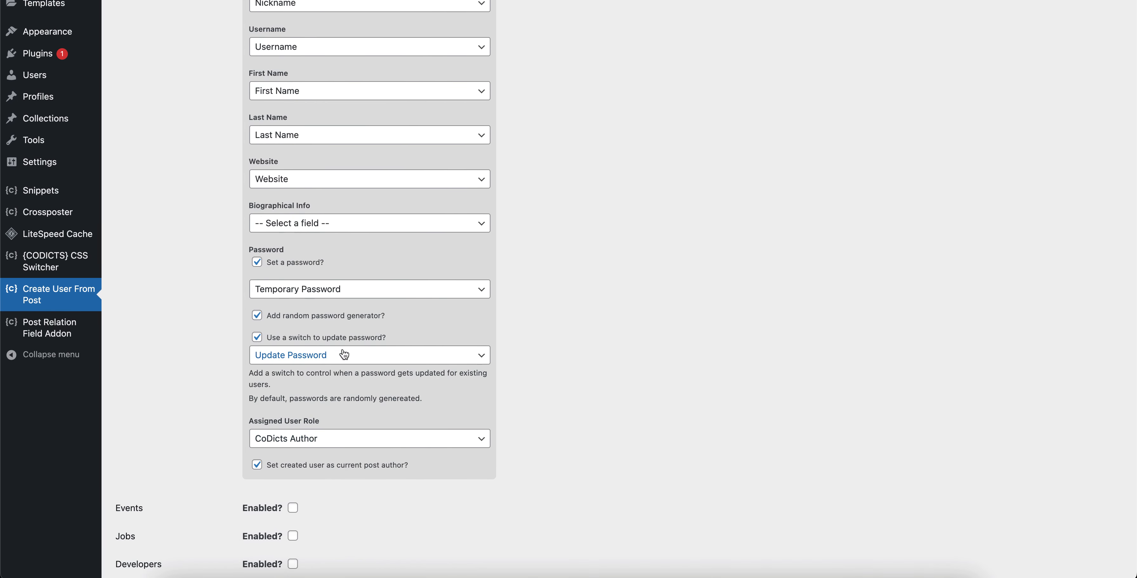
Toggle the "Use a switch to update password?" option off and on, and inspect its field choices.
left_click(259, 339)
left_click(261, 339)
left_click(263, 341)
left_click(263, 341)
left_click(282, 356)
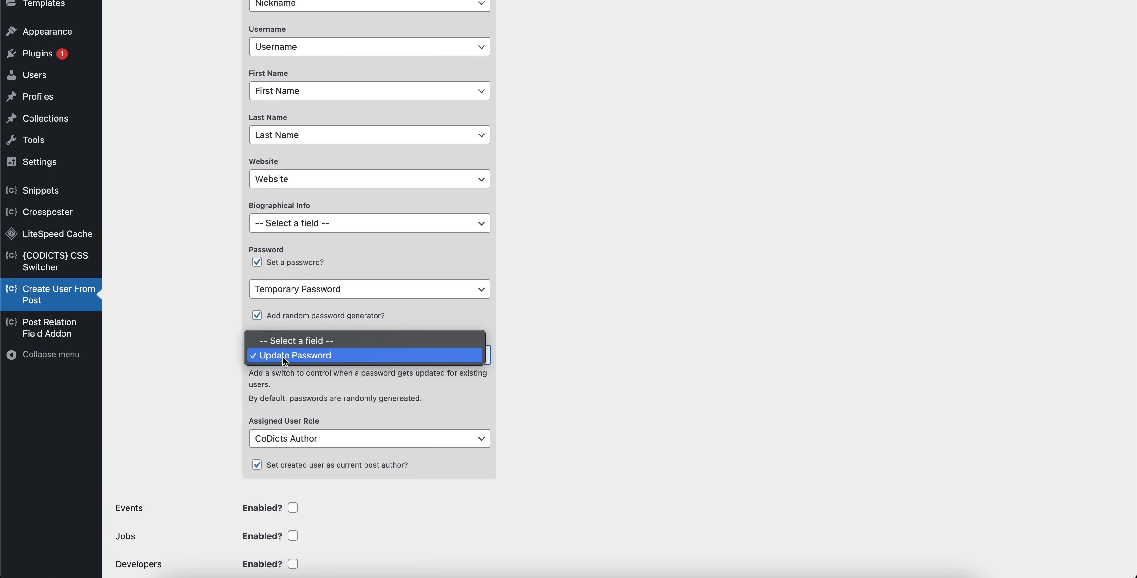
left_click(282, 357)
left_click(282, 357)
left_click(282, 356)
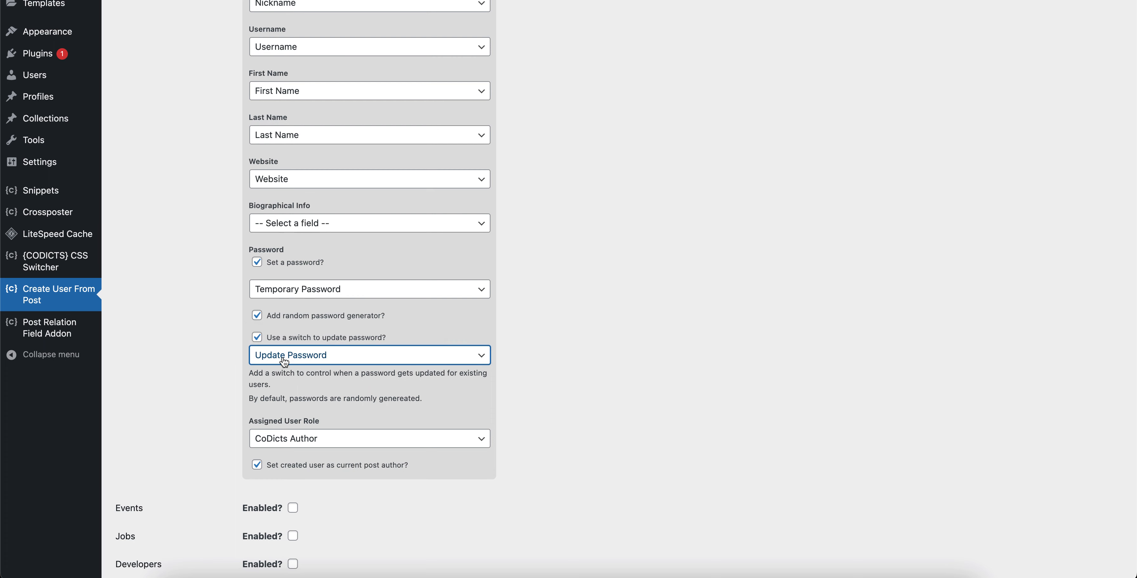
left_click(220, 337)
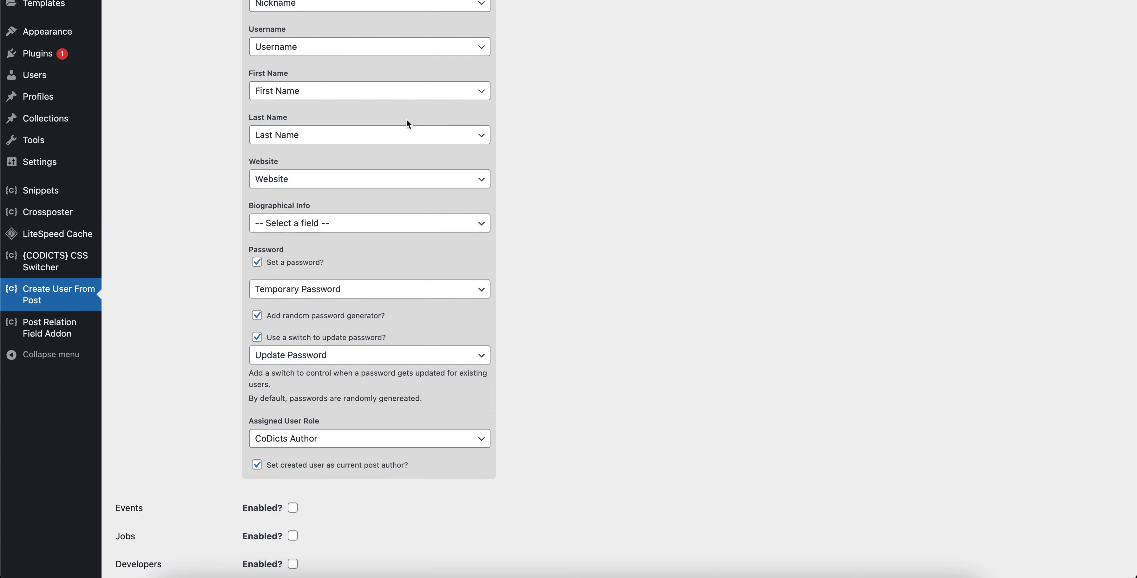
Examine the Assigned User Role choices and the option to set the created user as current post author.
scroll(406, 118, "down", 3)
left_click(299, 328)
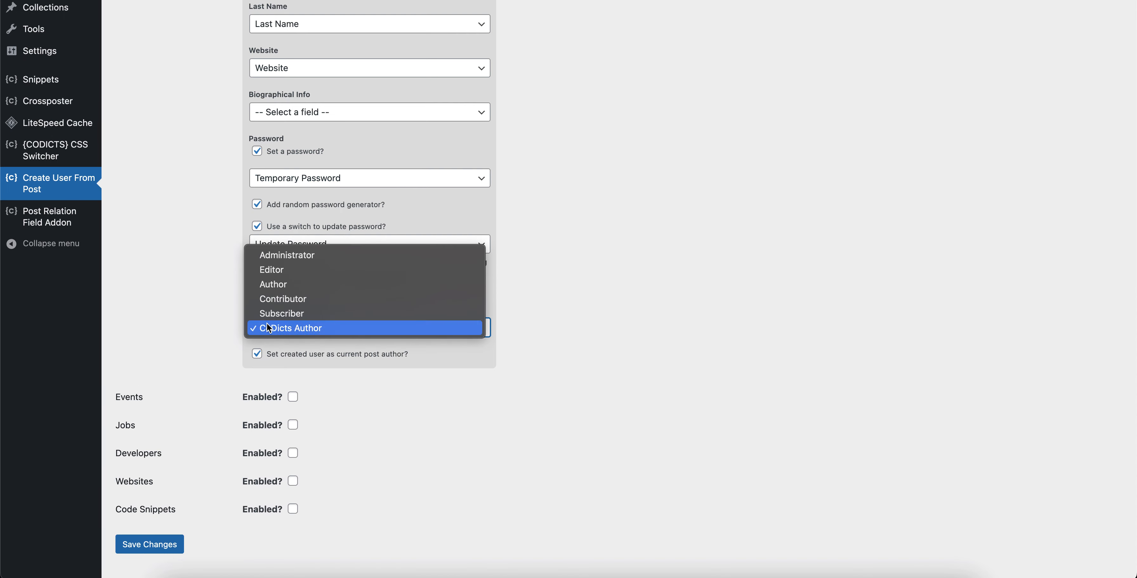
left_click(637, 242)
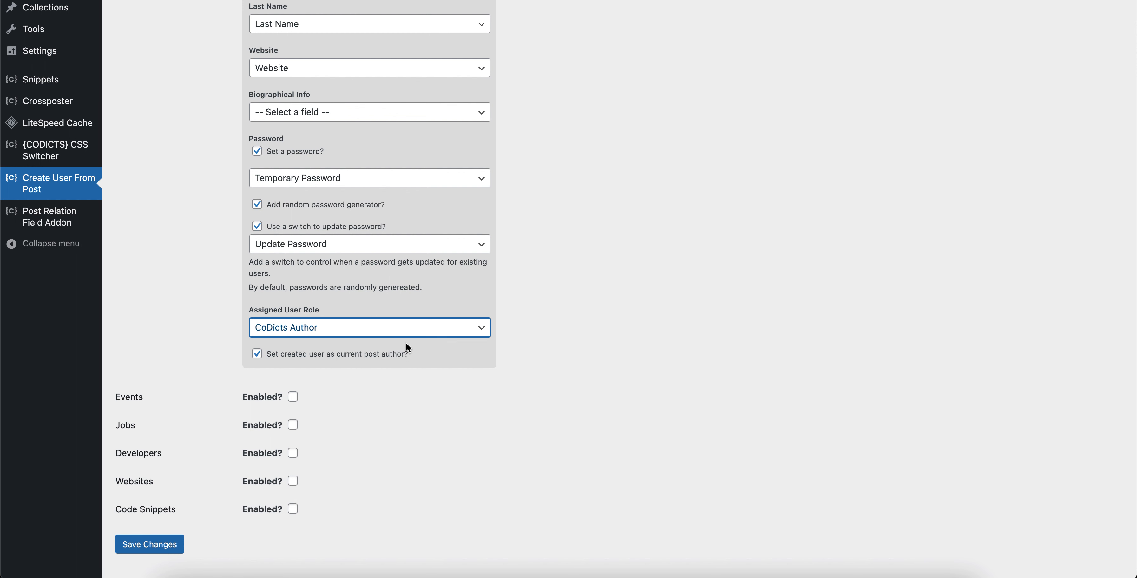
left_click_drag(408, 353, 268, 360)
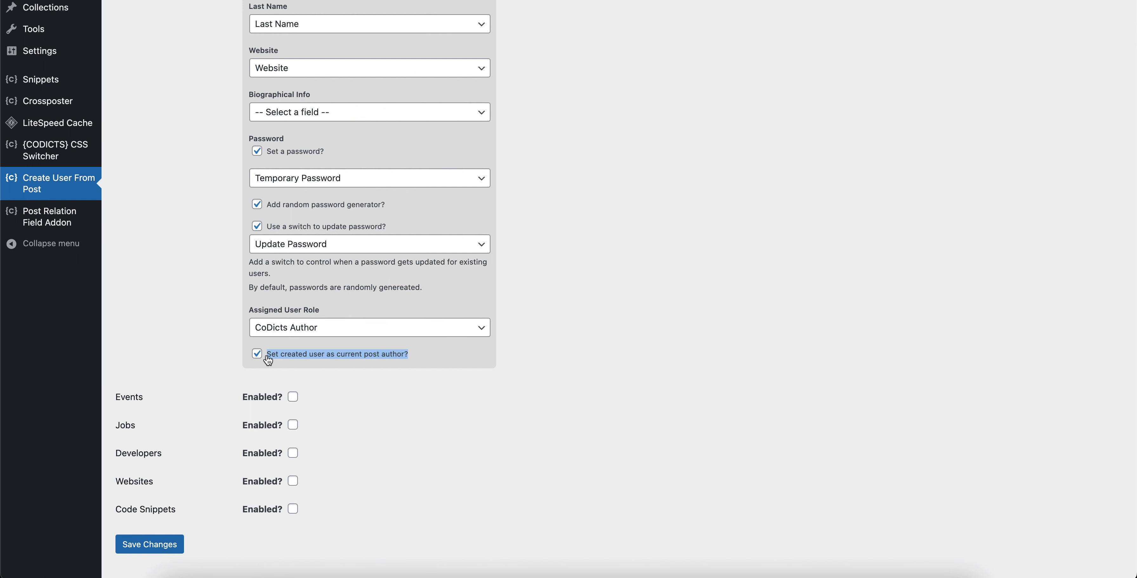
Open the Places post type for editing.
left_click(672, 309)
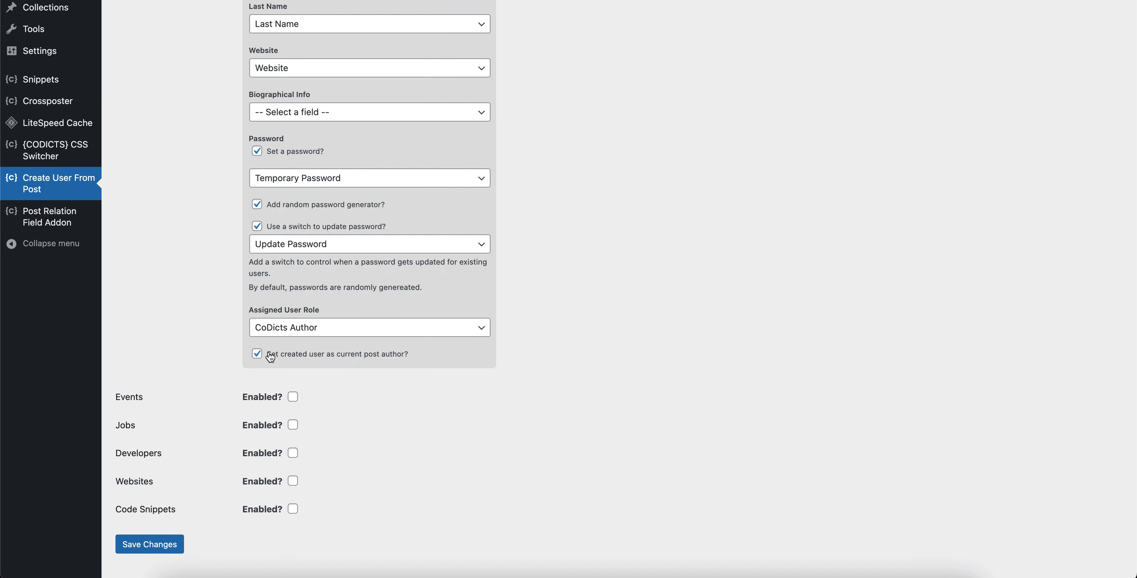
scroll(586, 283, "up", 15)
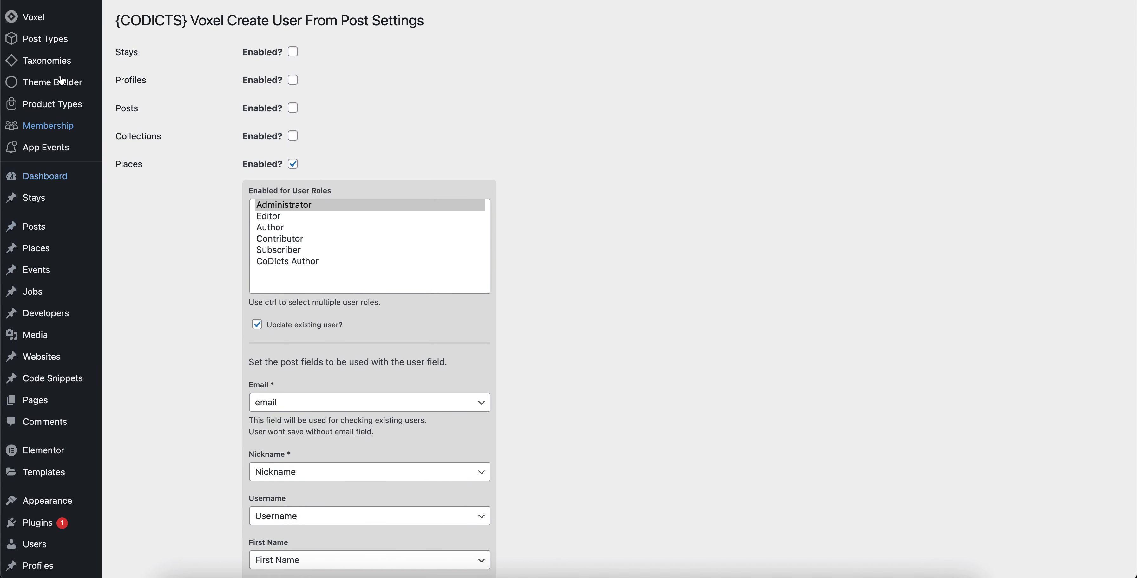
scroll(81, 298, "down", 1)
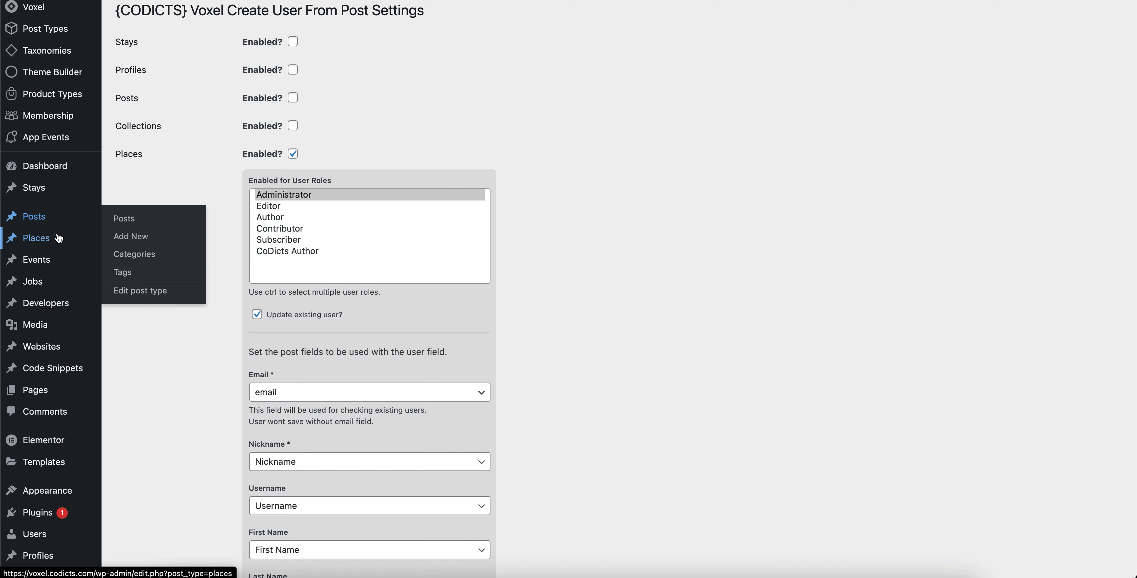
mouse_move(59, 238)
left_click(152, 347)
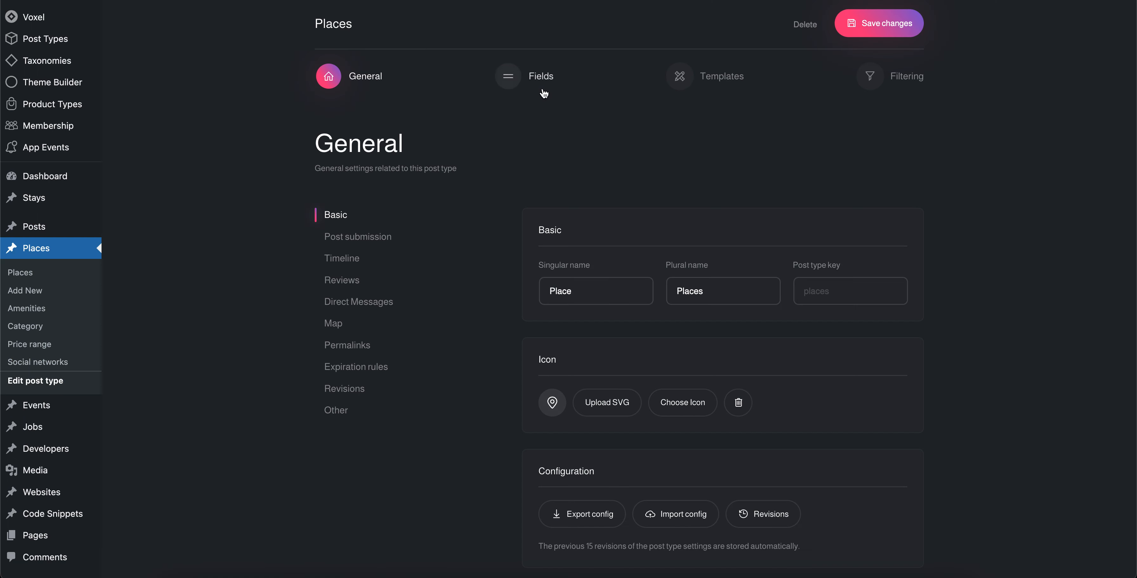
Examine the used fields of the Places post type, down to the user account fields at the end of the list.
left_click(544, 93)
scroll(498, 139, "down", 3)
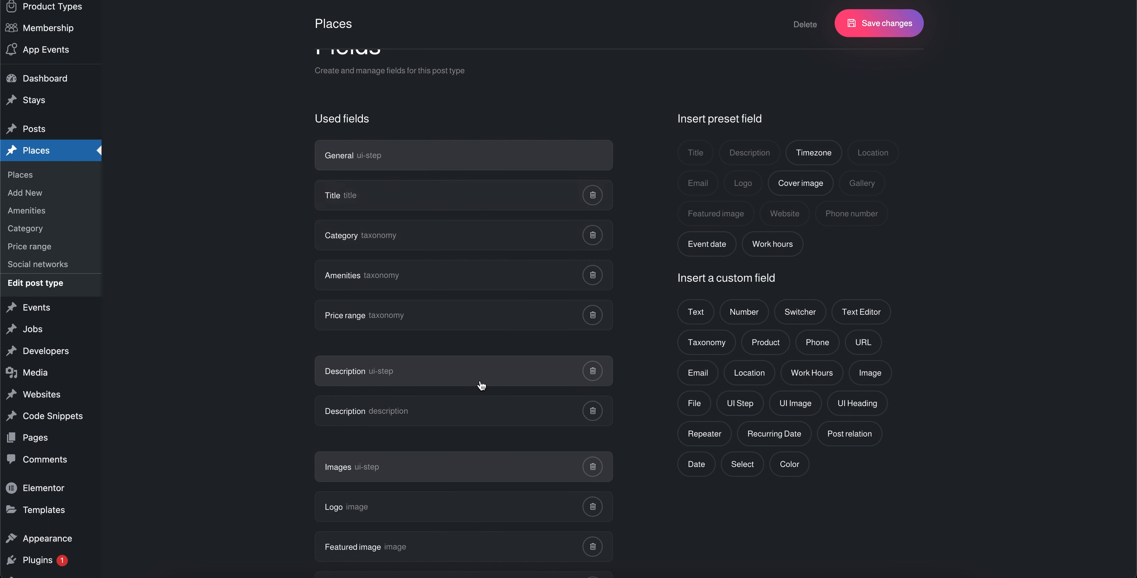
scroll(480, 385, "down", 1)
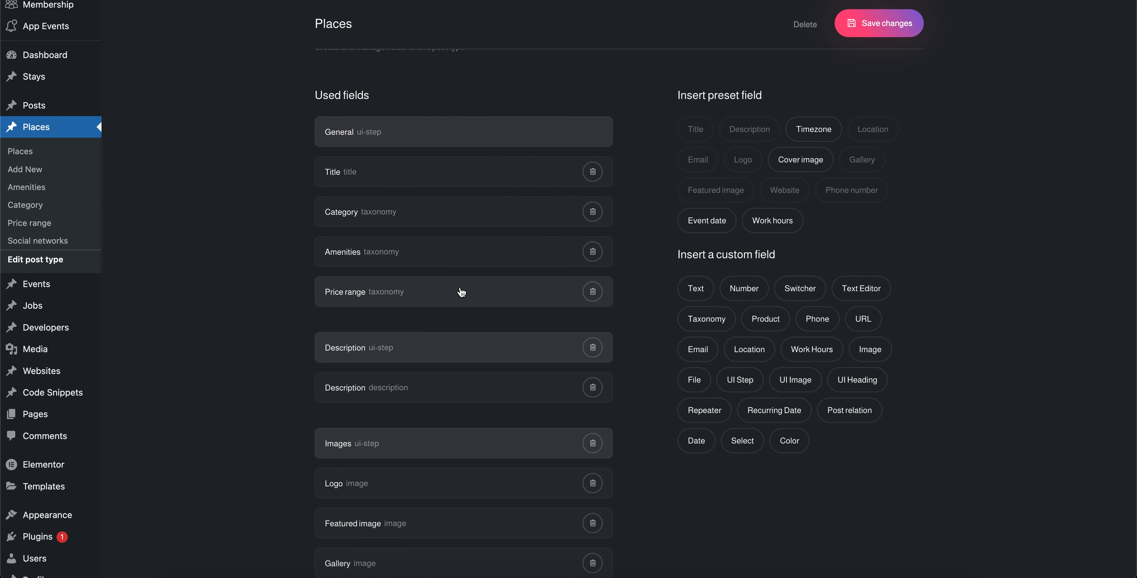
scroll(460, 286, "down", 15)
scroll(460, 282, "up", 8)
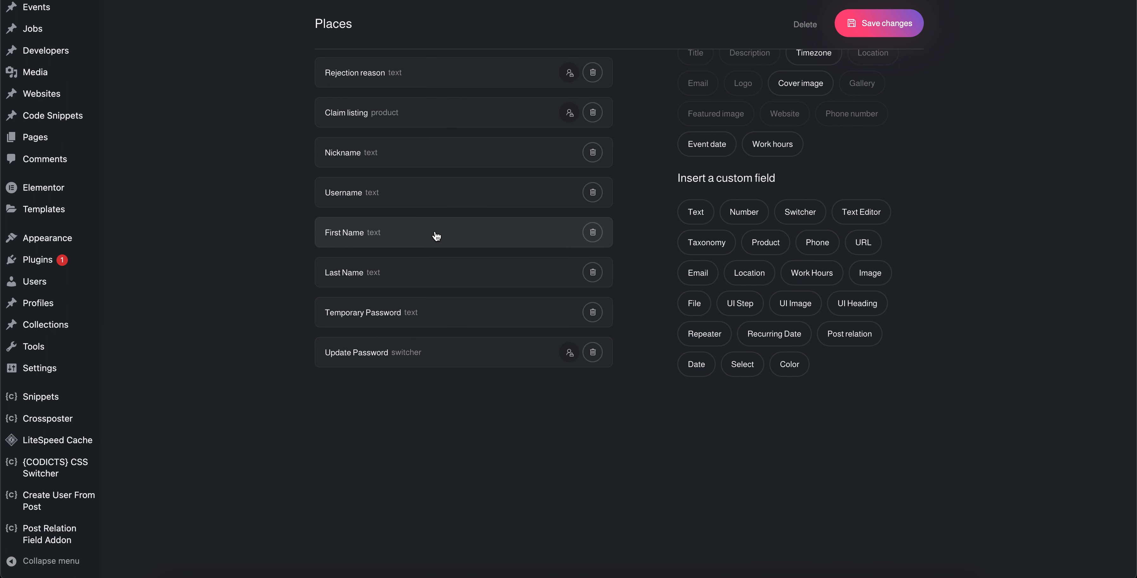
Give the Nickname field a visibility rule that shows it if the user role is Administrator, and save the field options.
left_click(411, 165)
left_click(497, 71)
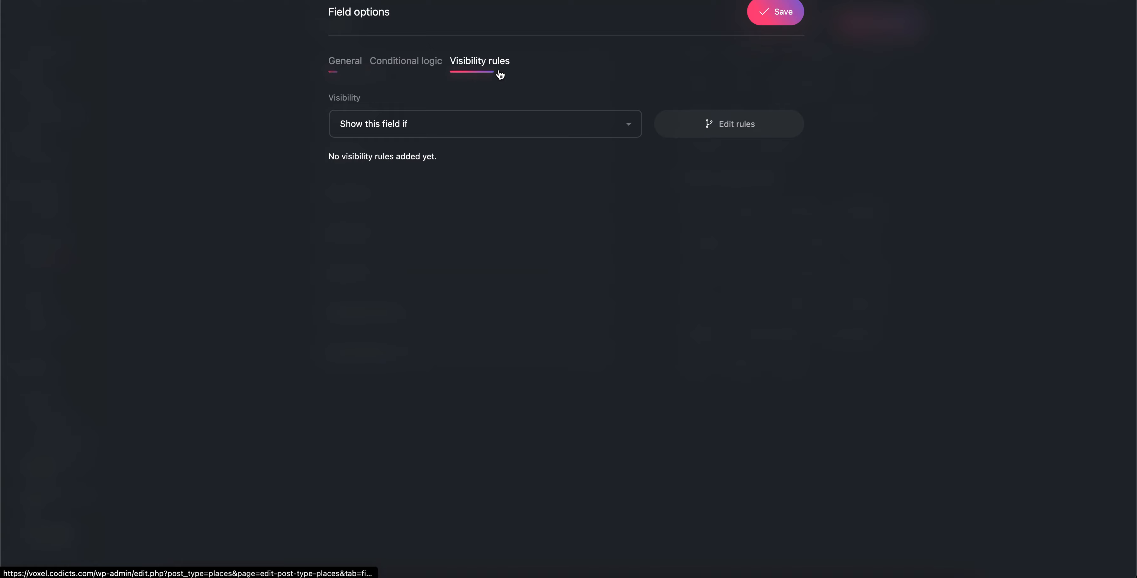
left_click(706, 120)
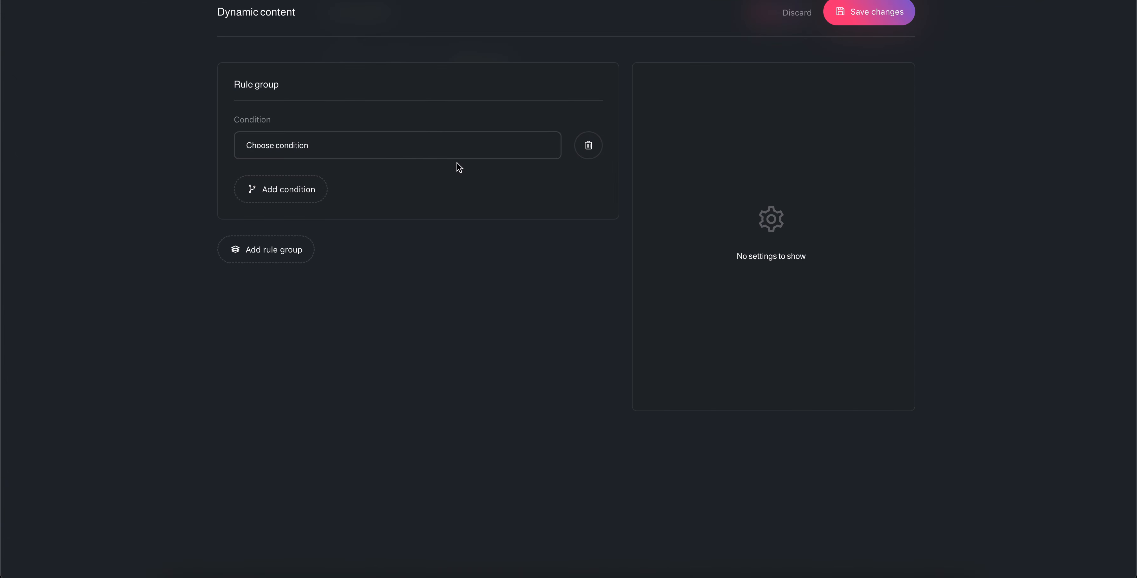
left_click(452, 143)
left_click(679, 190)
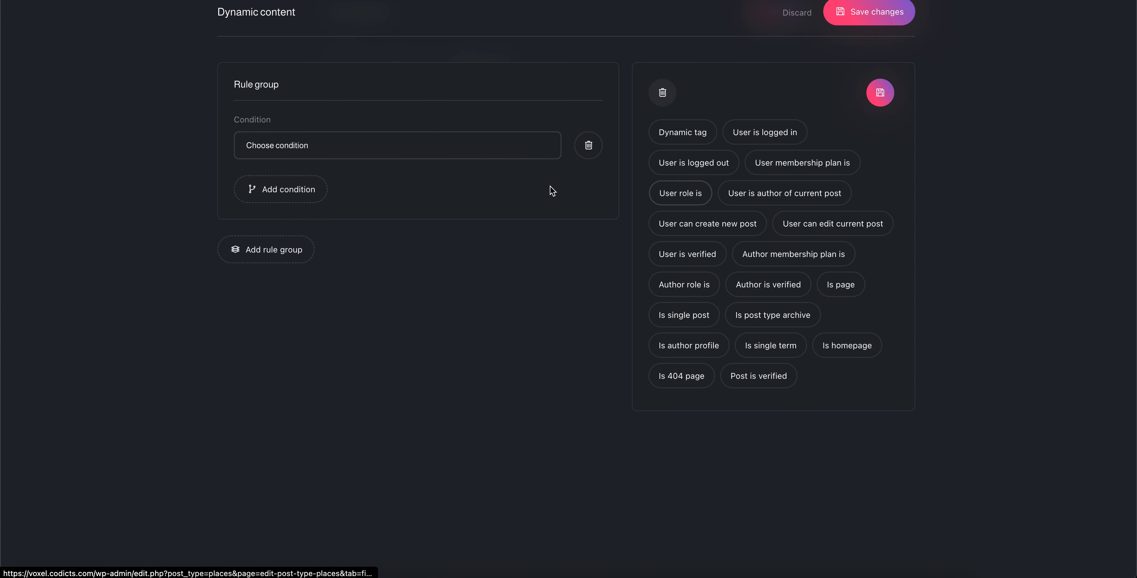
left_click(464, 153)
left_click(462, 146)
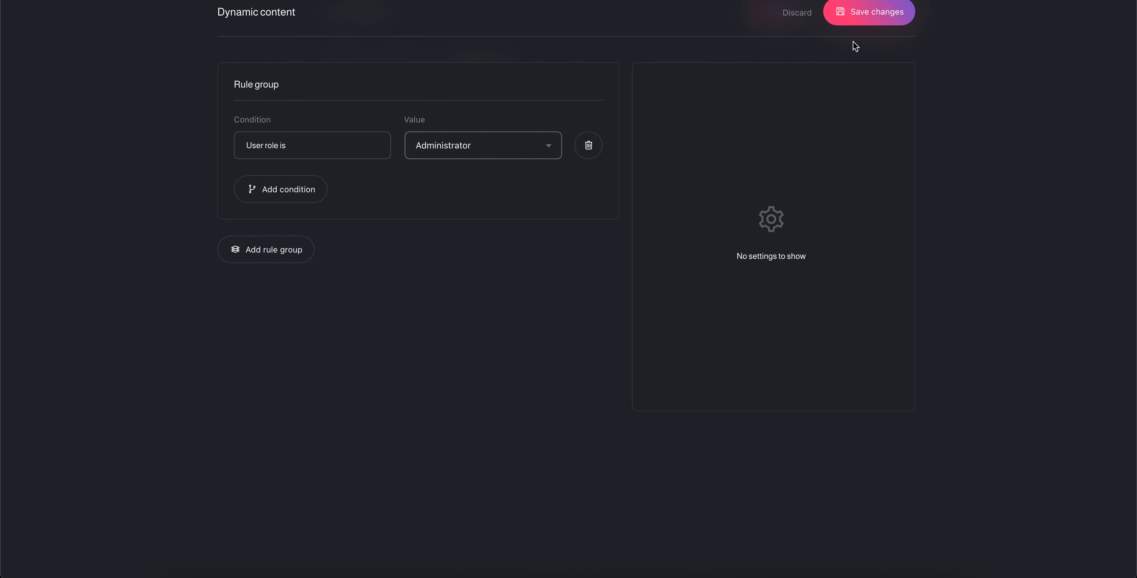
left_click(875, 17)
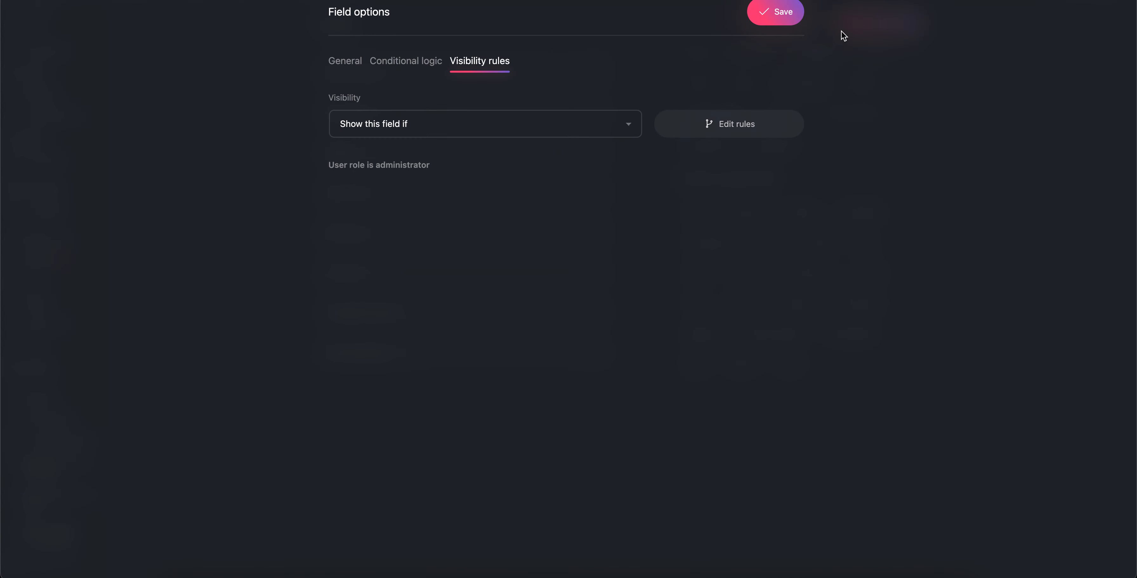
left_click(775, 18)
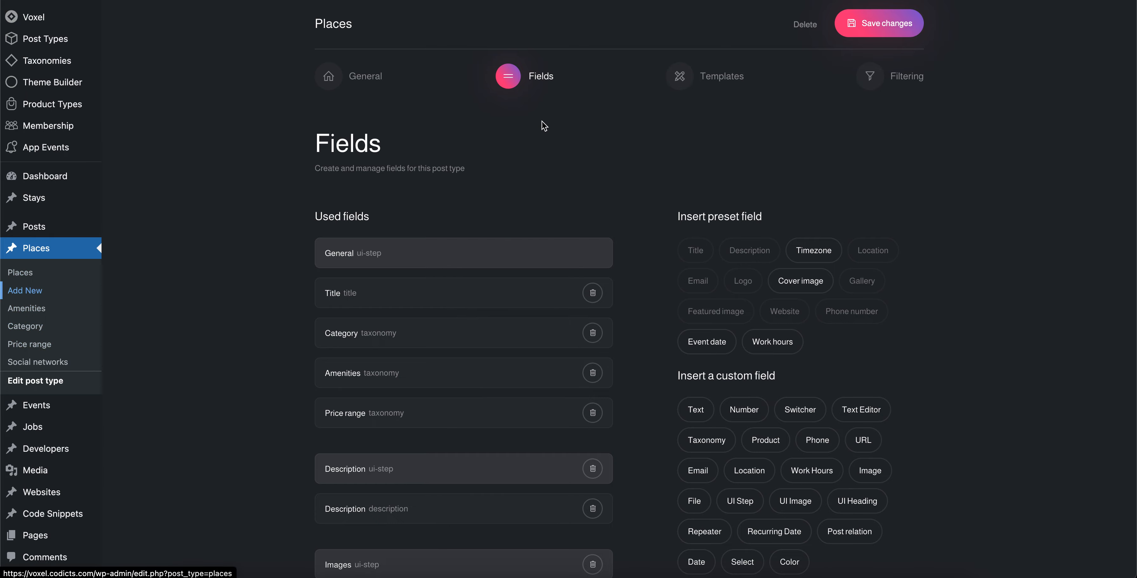
Start a new Places post and advance its fields form to the Admin step with the user account fields.
scroll(534, 169, "down", 10)
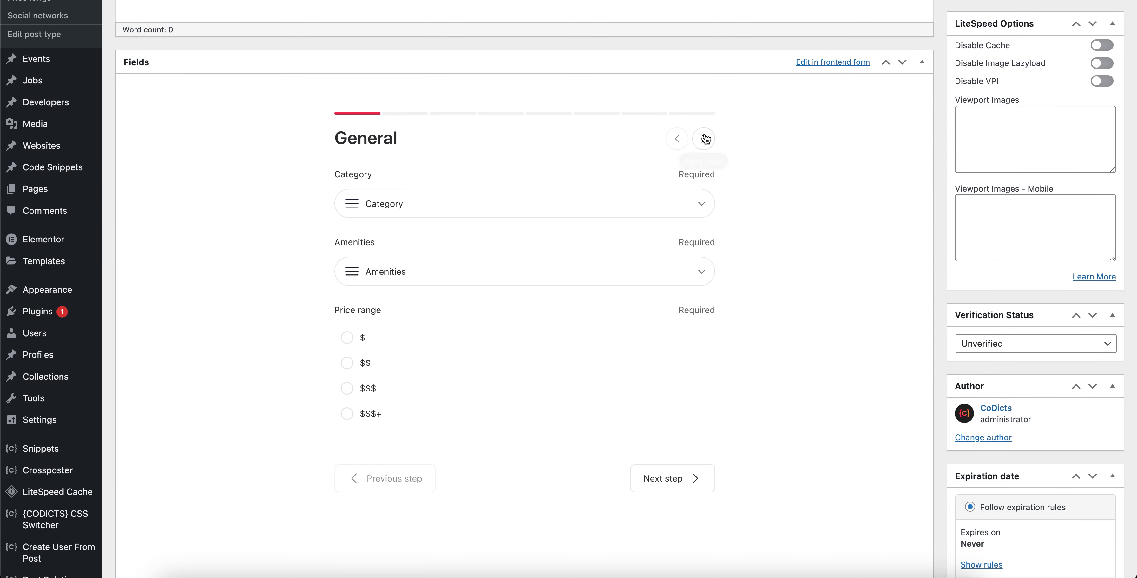
left_click(705, 139)
left_click(704, 138)
left_click(704, 138)
left_click(704, 138)
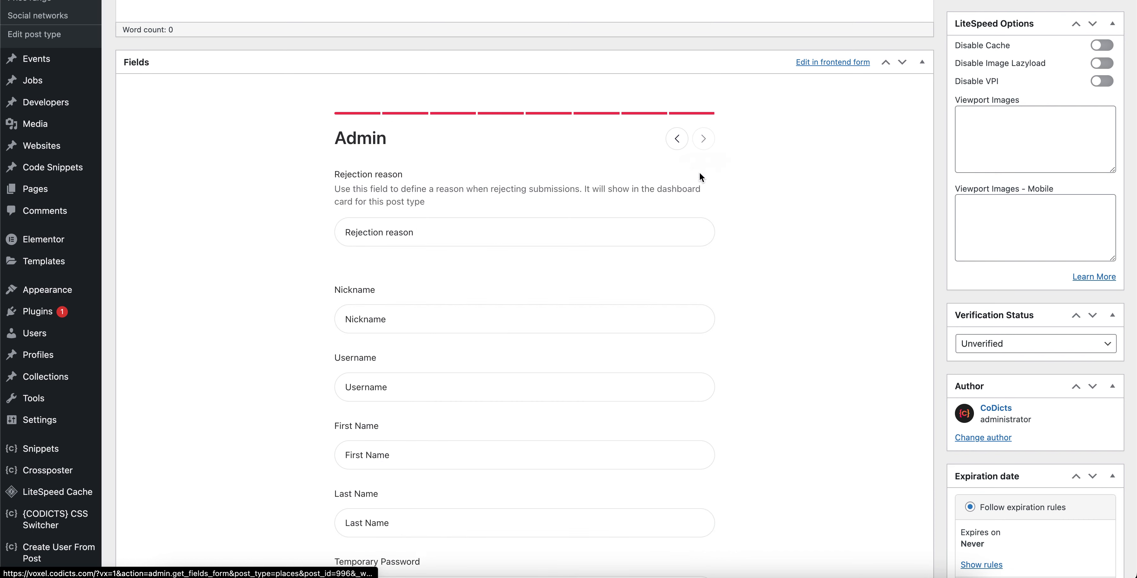
scroll(701, 178, "down", 4)
left_click(406, 139)
left_click(408, 211)
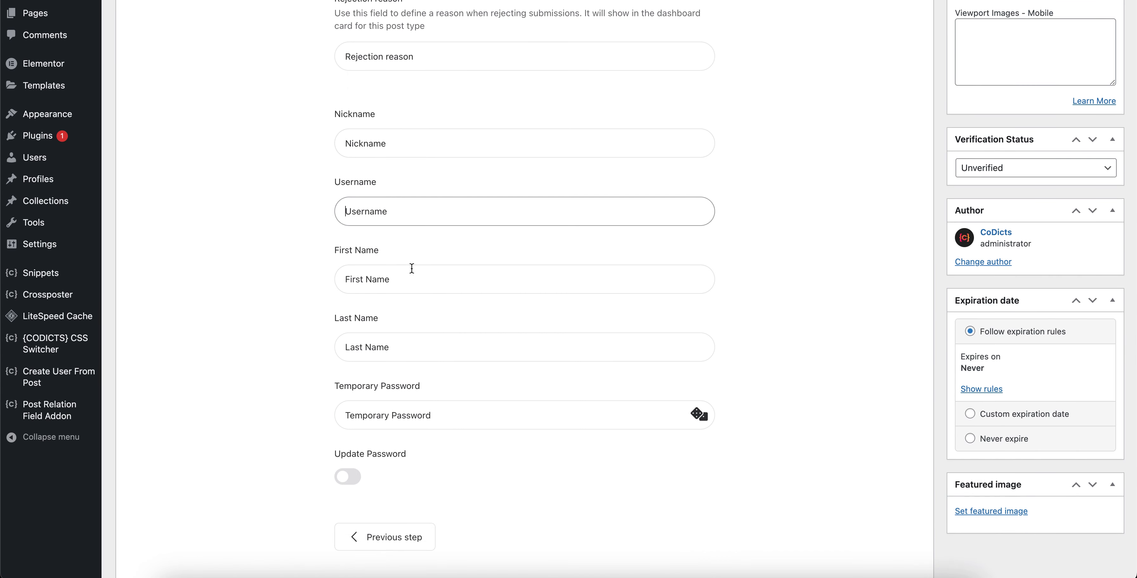
scroll(412, 269, "down", 2)
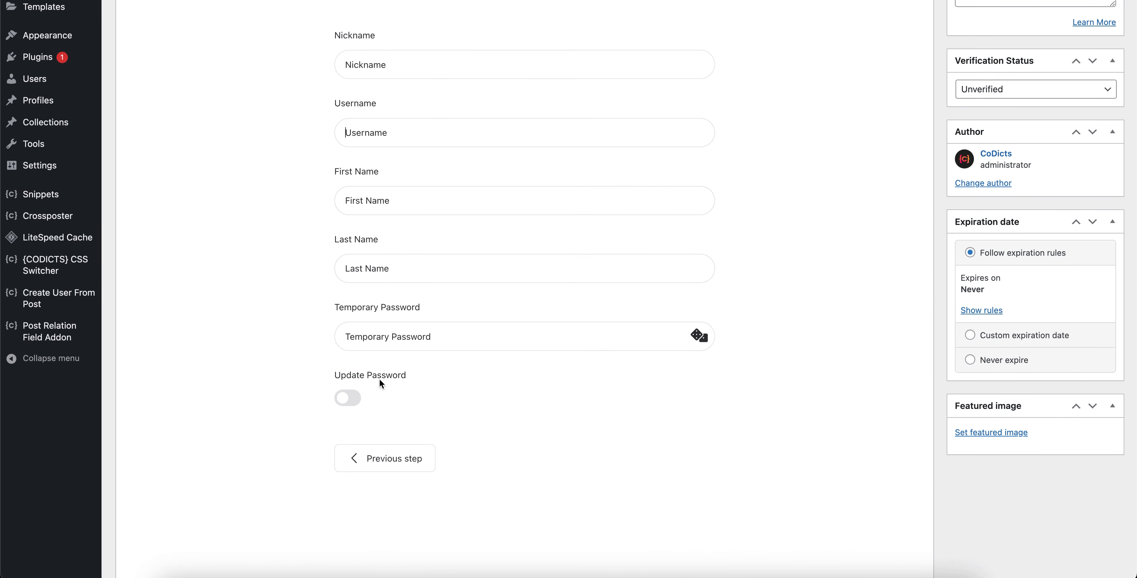
Turn on Update Password and generate a random value for the Temporary Password field.
left_click(340, 400)
left_click(665, 341)
left_click(701, 338)
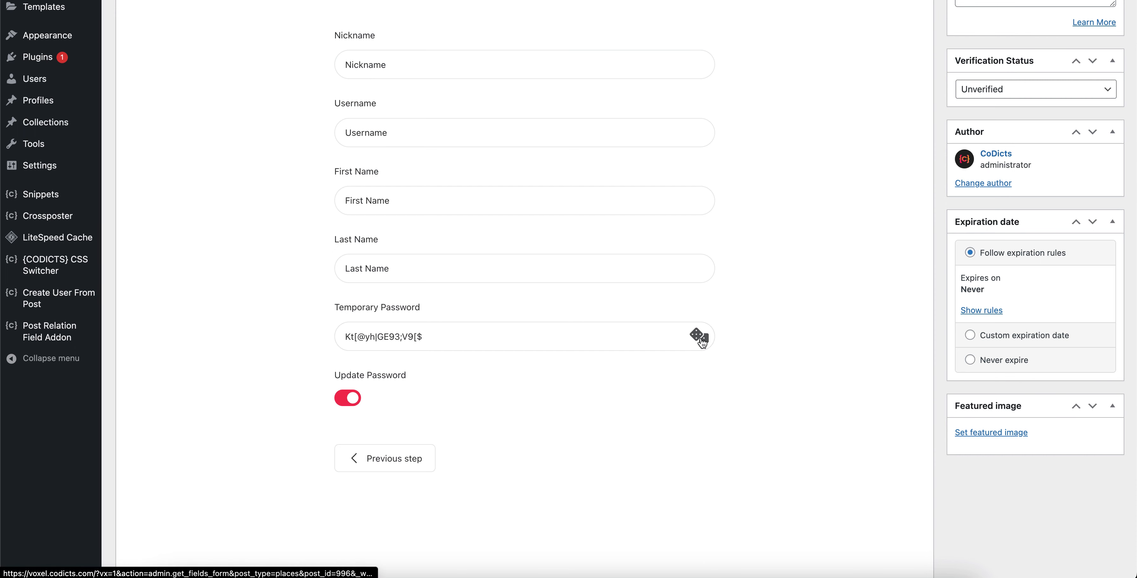
Examine the generated Temporary Password value and the surrounding account fields in the Admin step.
double_click(650, 340)
triple_click(651, 340)
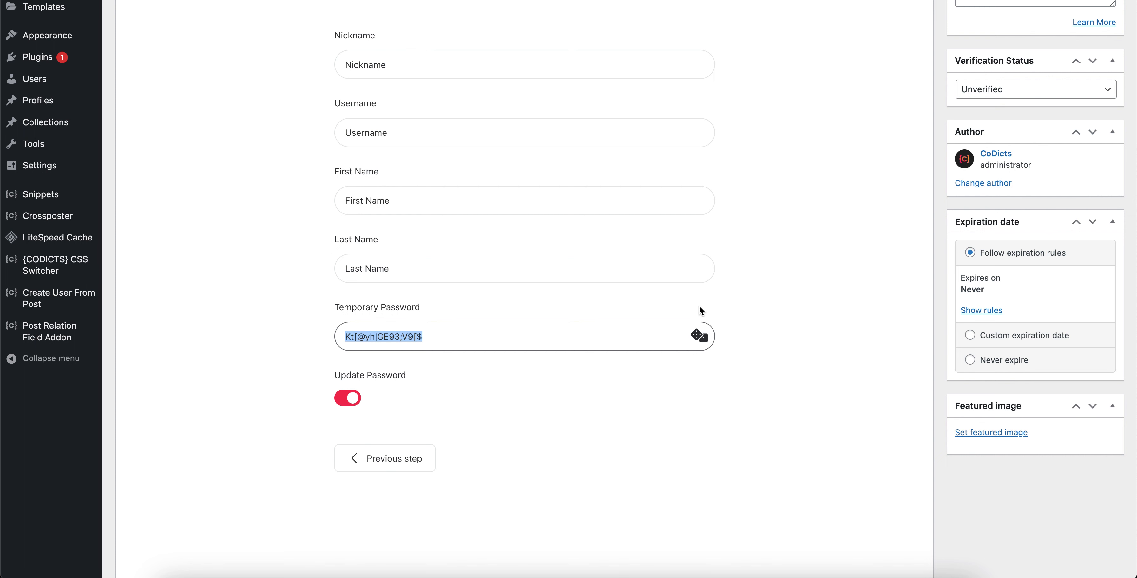
left_click(847, 355)
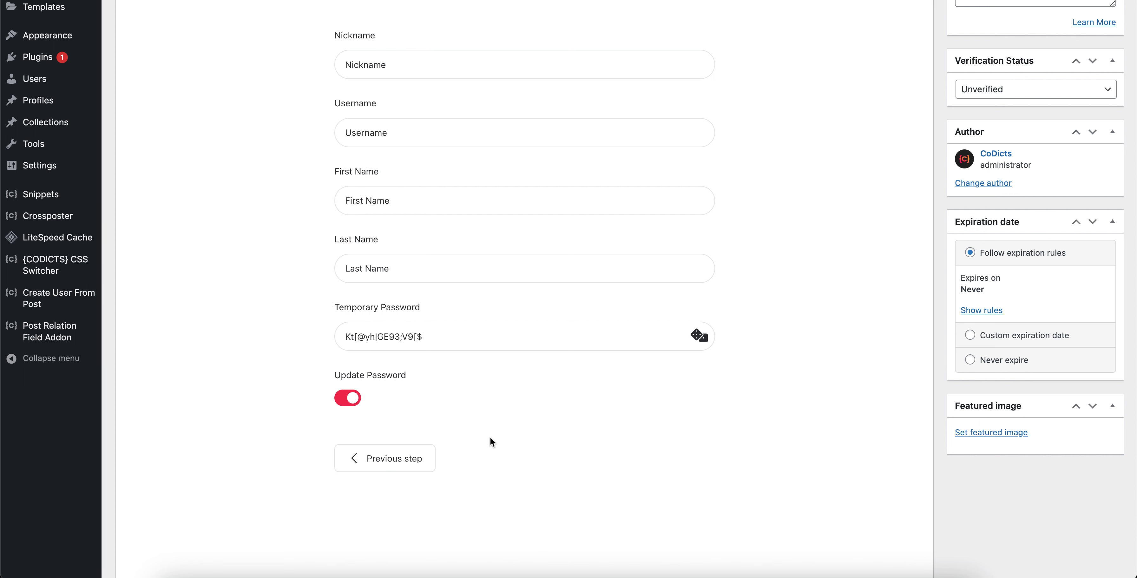
triple_click(435, 335)
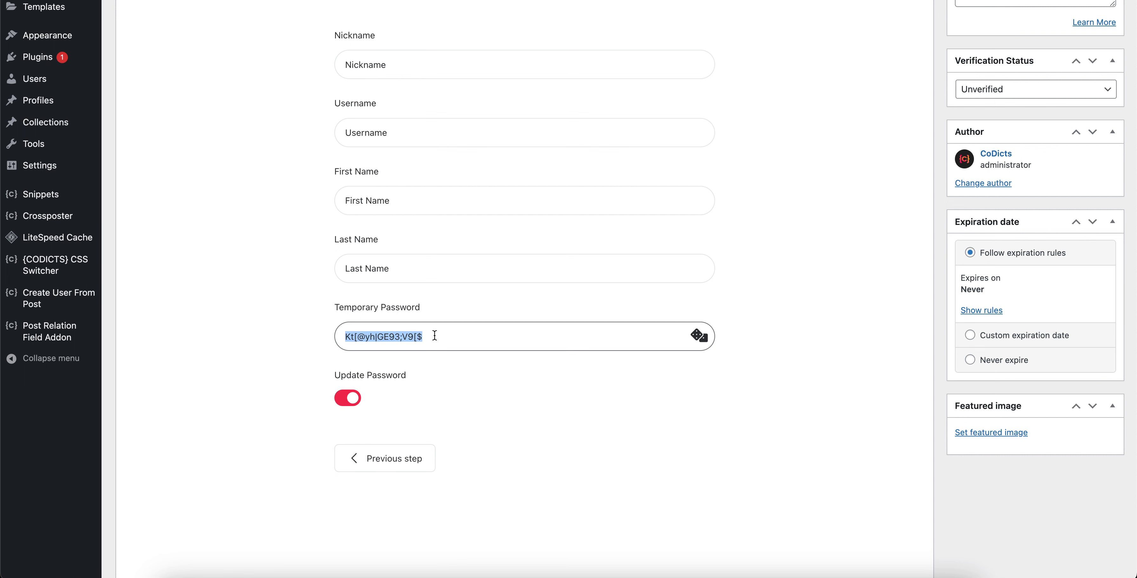
left_click(774, 311)
triple_click(565, 336)
left_click(843, 314)
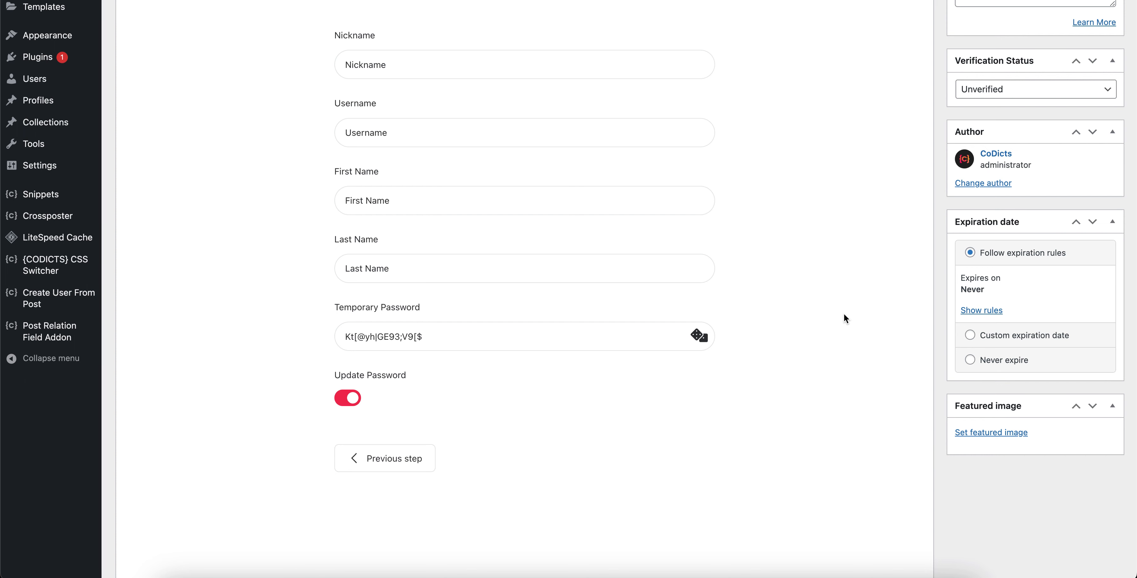
scroll(506, 280, "up", 1)
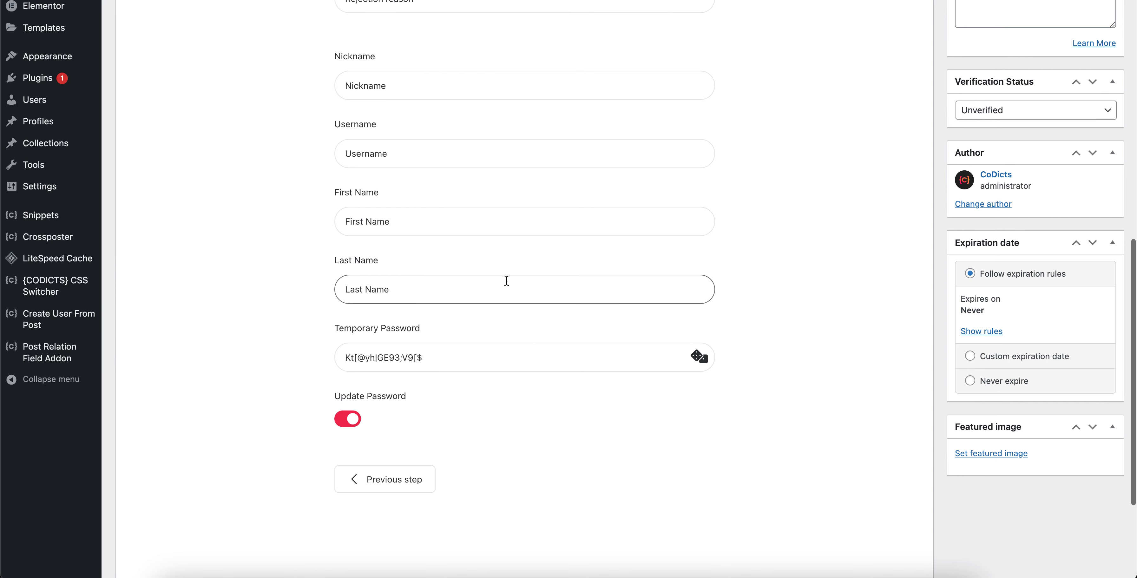
scroll(507, 281, "down", 1)
Switch to the CoDicts product page for Create User From Post and review its feature list, requirements and Facebook community section.
scroll(507, 281, "down", 2)
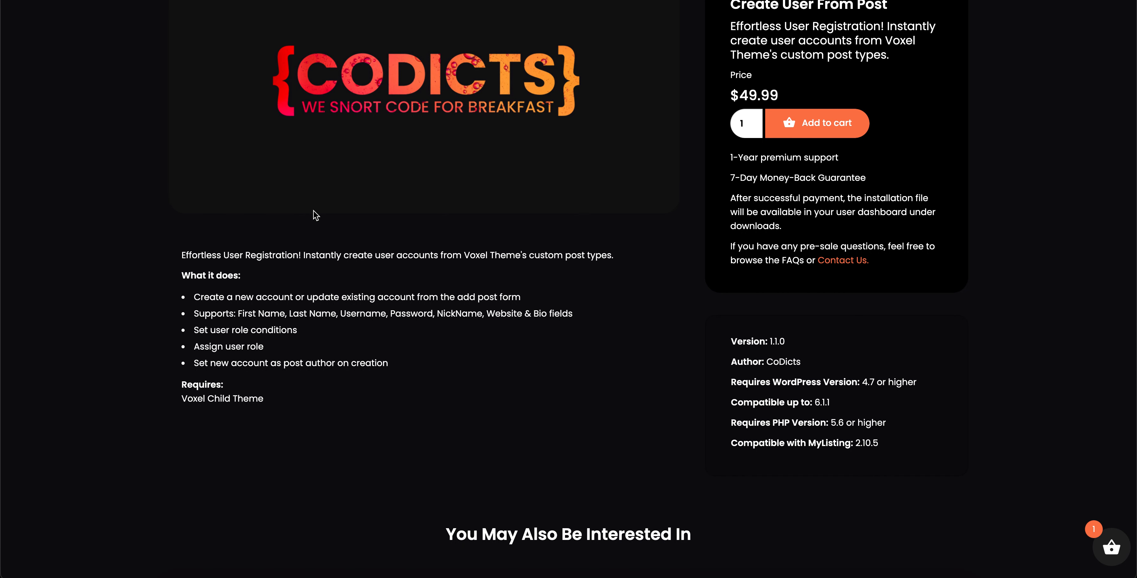
scroll(315, 215, "up", 5)
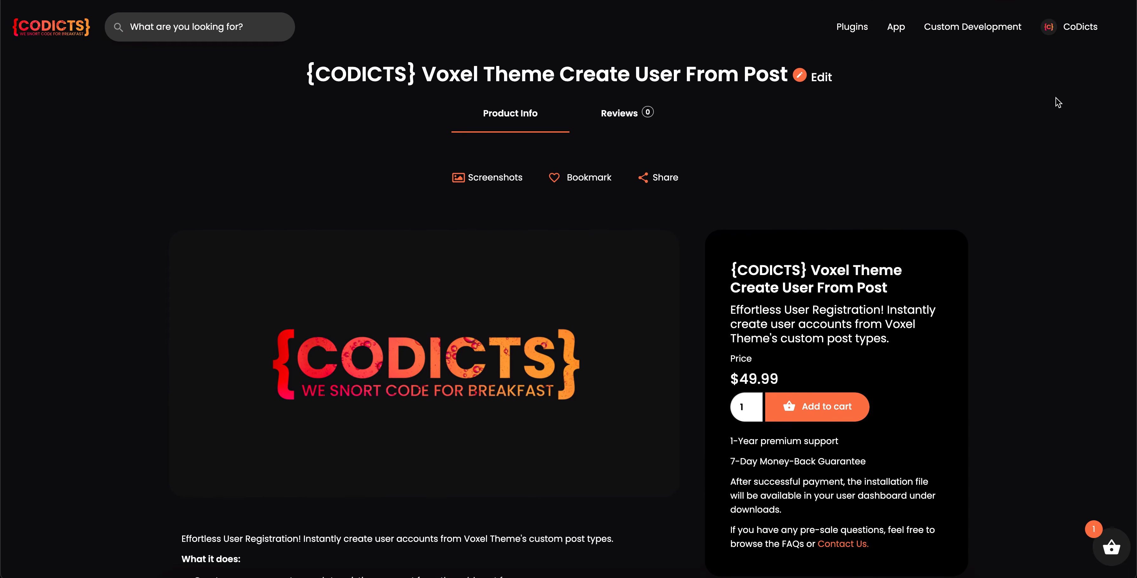
scroll(1058, 103, "down", 2)
scroll(595, 178, "down", 15)
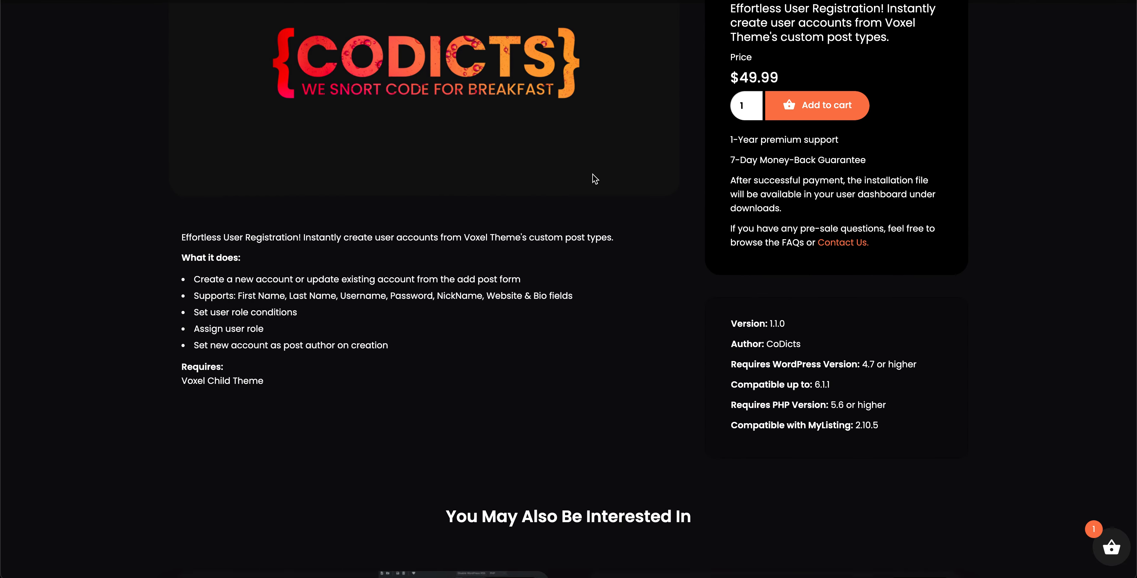
scroll(592, 174, "down", 10)
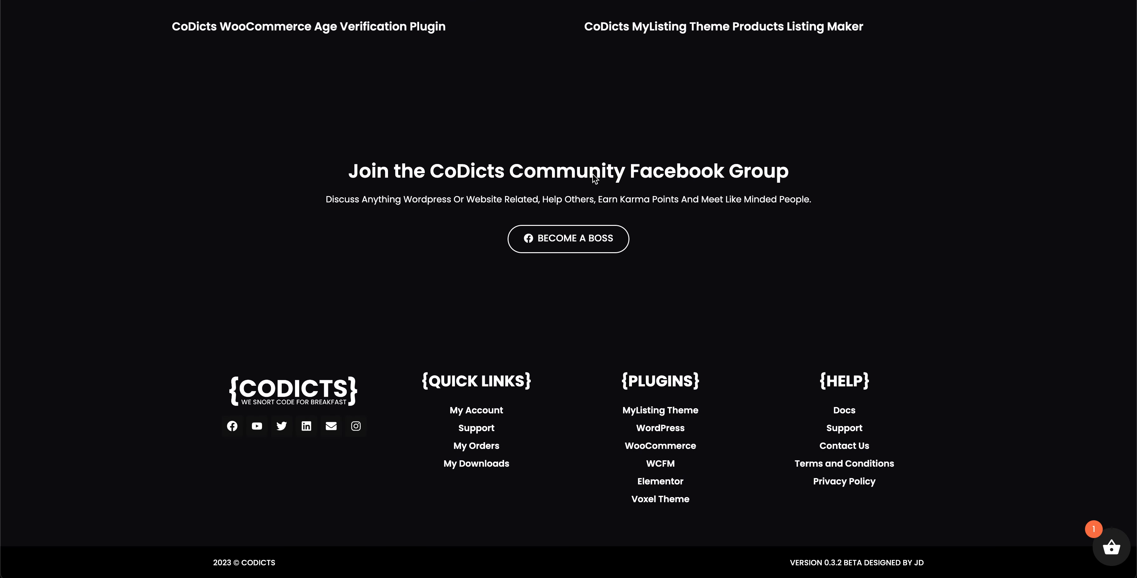
left_click_drag(334, 184, 821, 178)
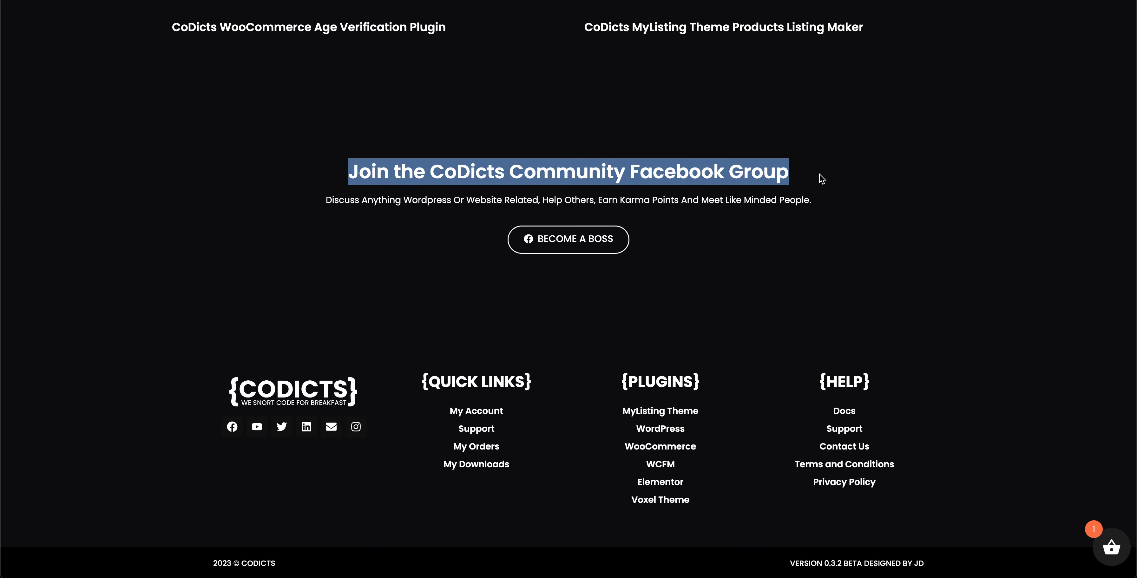